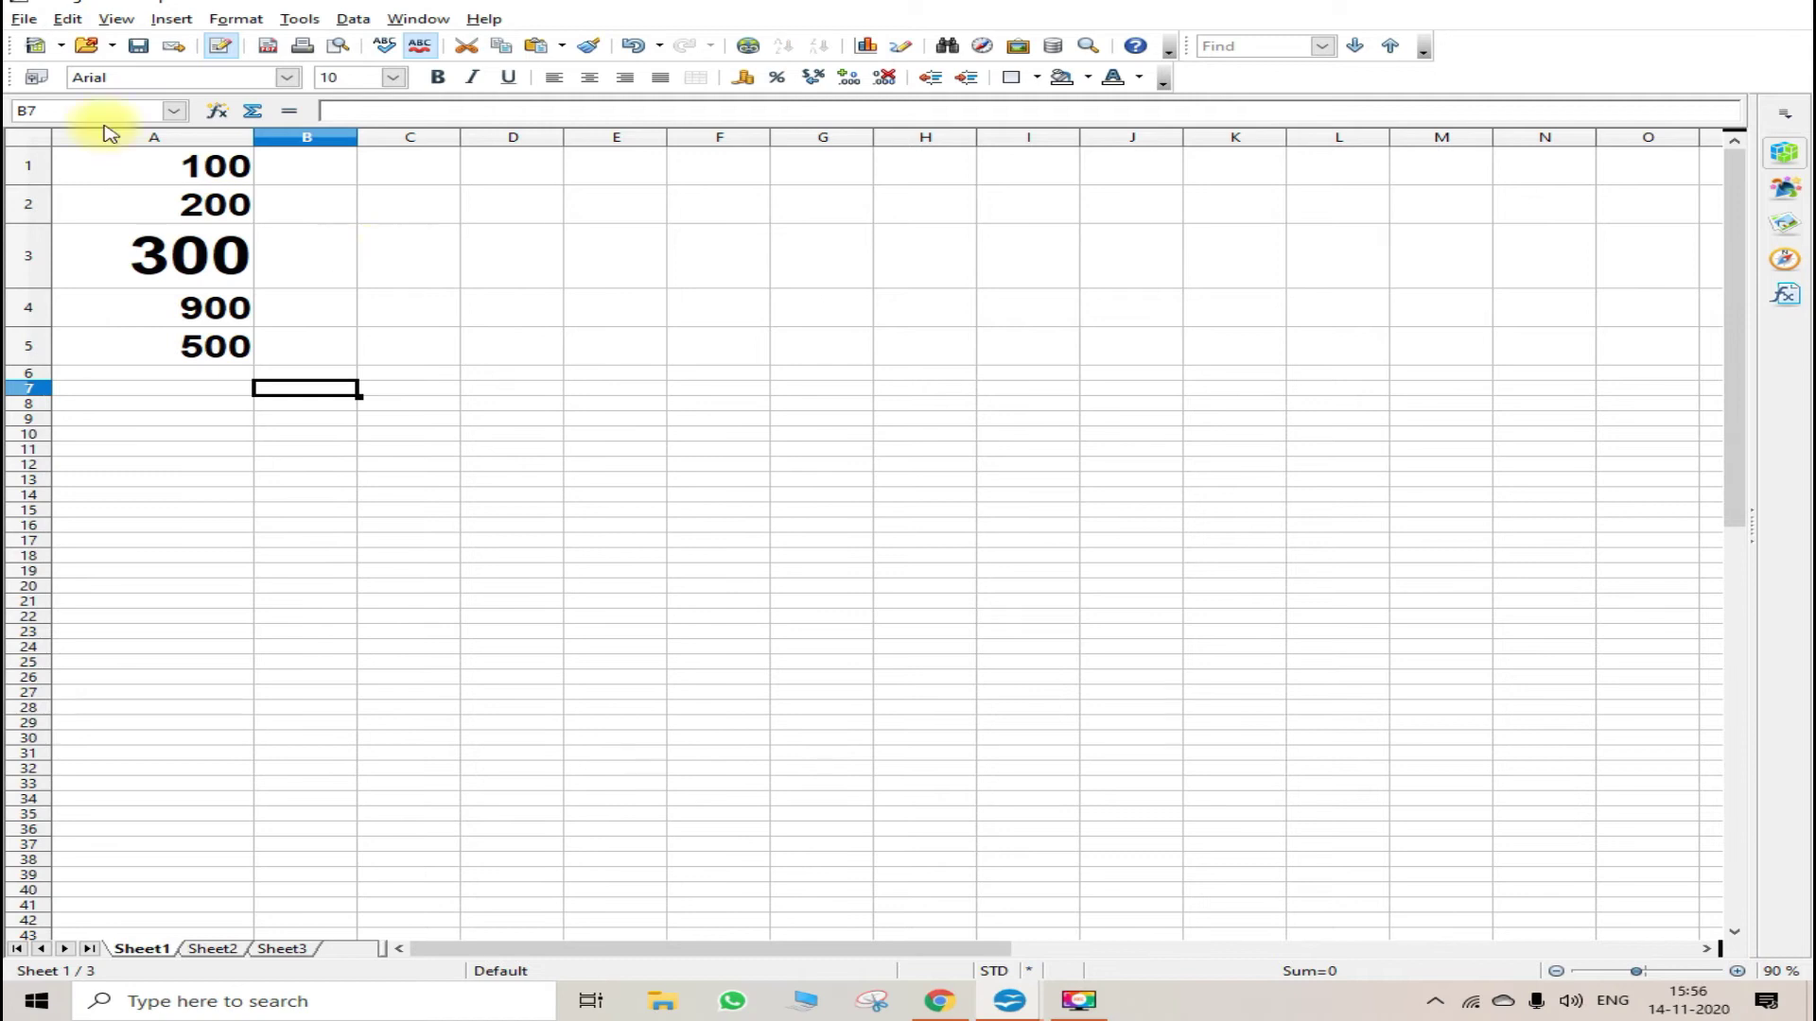
- Turn on change recording with Edit > Changes > Record
{"action": "left_click", "coordinate": [66, 19]}
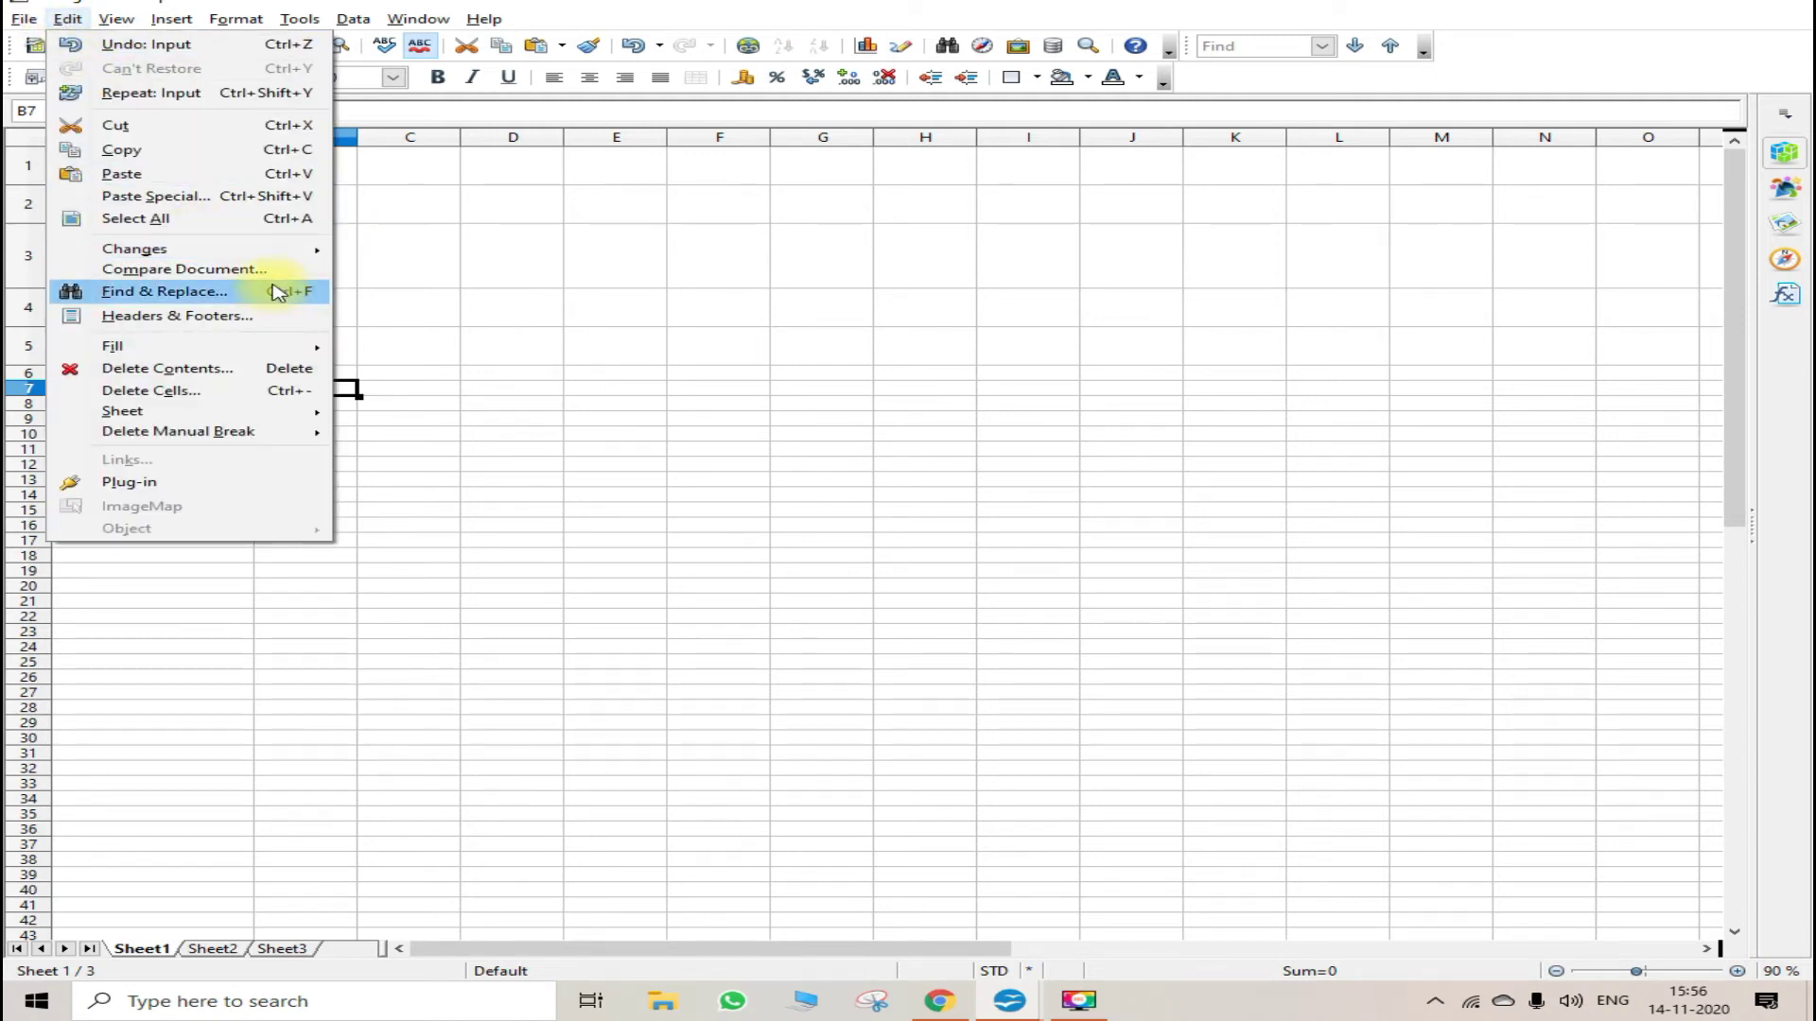
{"action": "mouse_move", "coordinate": [273, 251]}
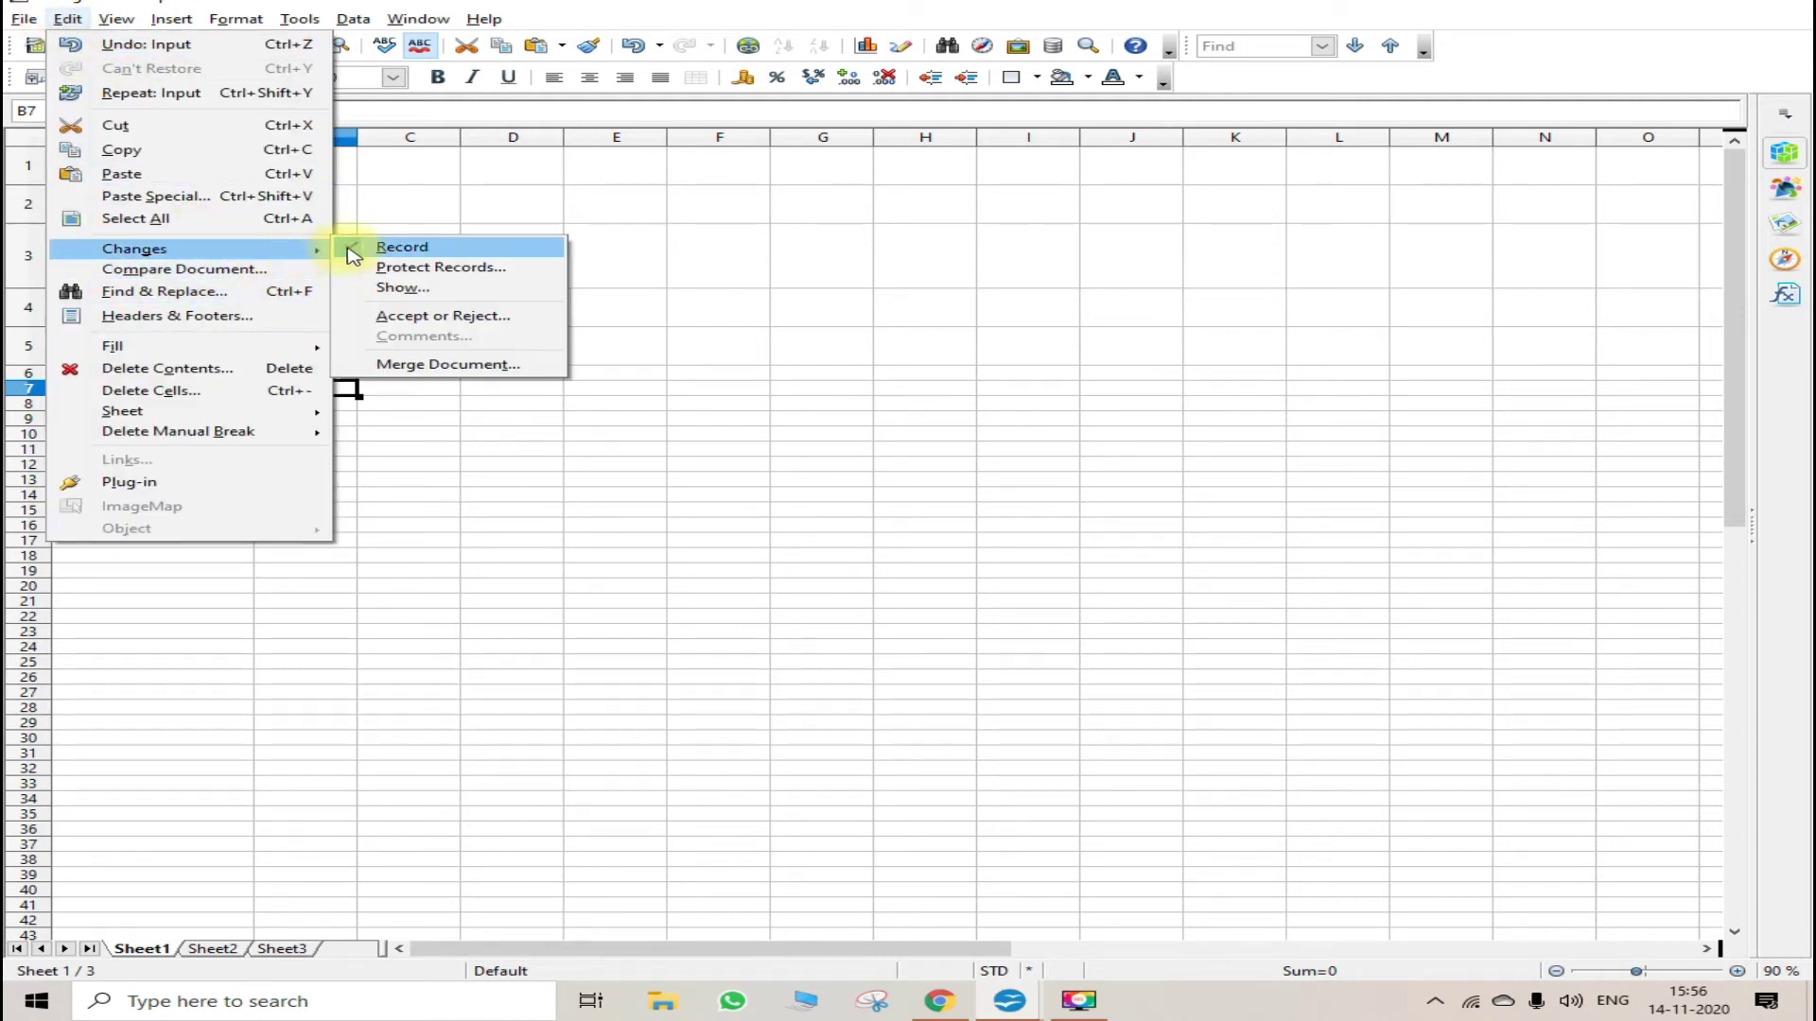
{"action": "left_click", "coordinate": [637, 300]}
- Change cell A3 from 300 to 6000 as a tracked edit
{"action": "left_click", "coordinate": [214, 261]}
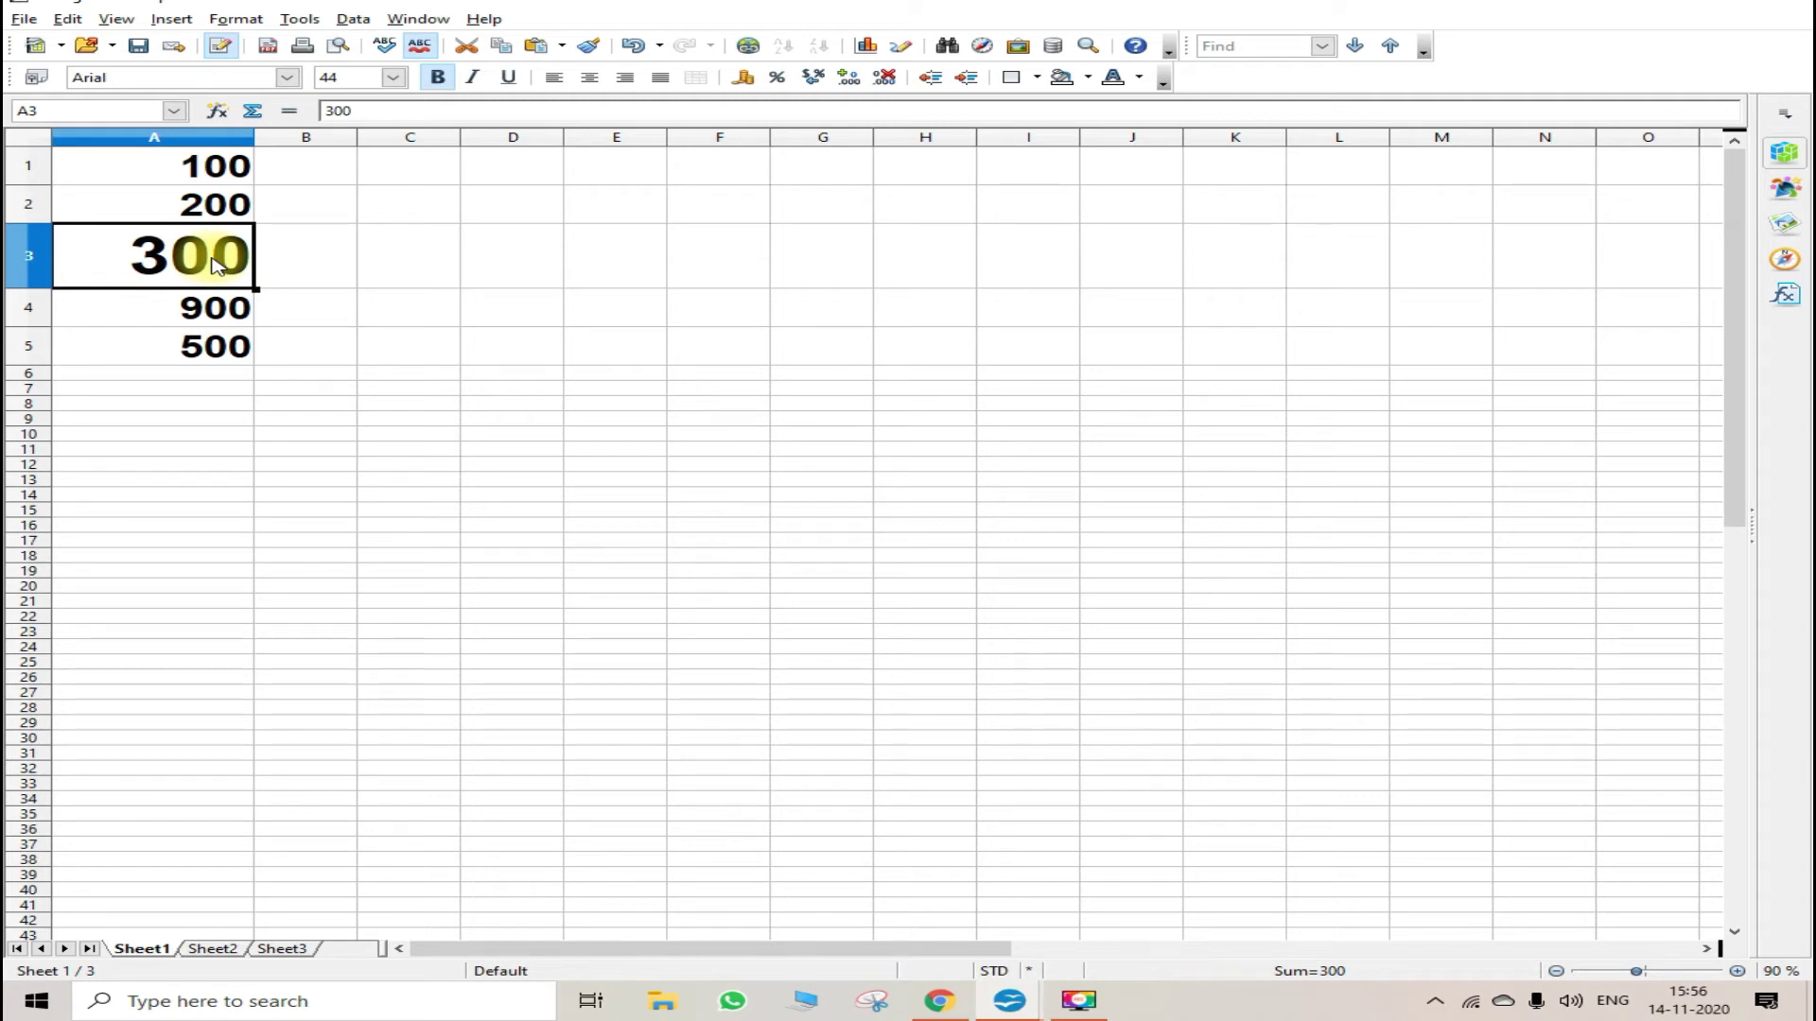
{"action": "type", "text": "6000"}
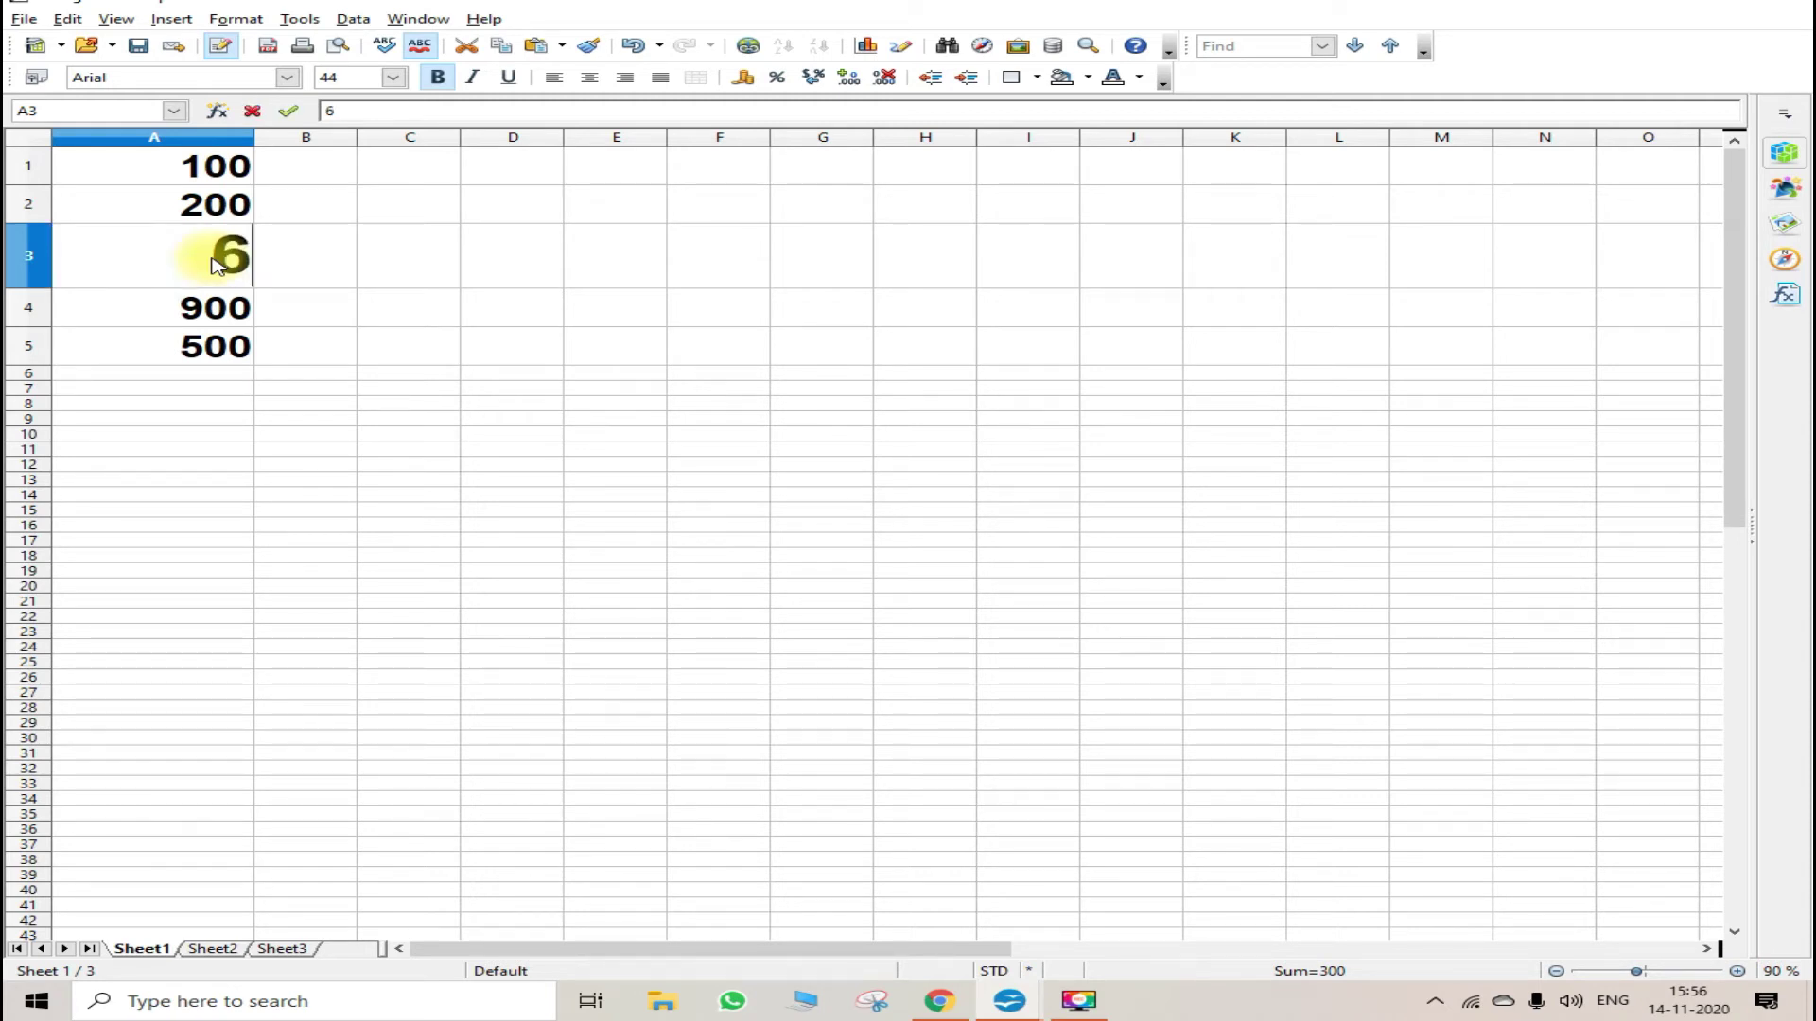
{"action": "left_click", "coordinate": [304, 337]}
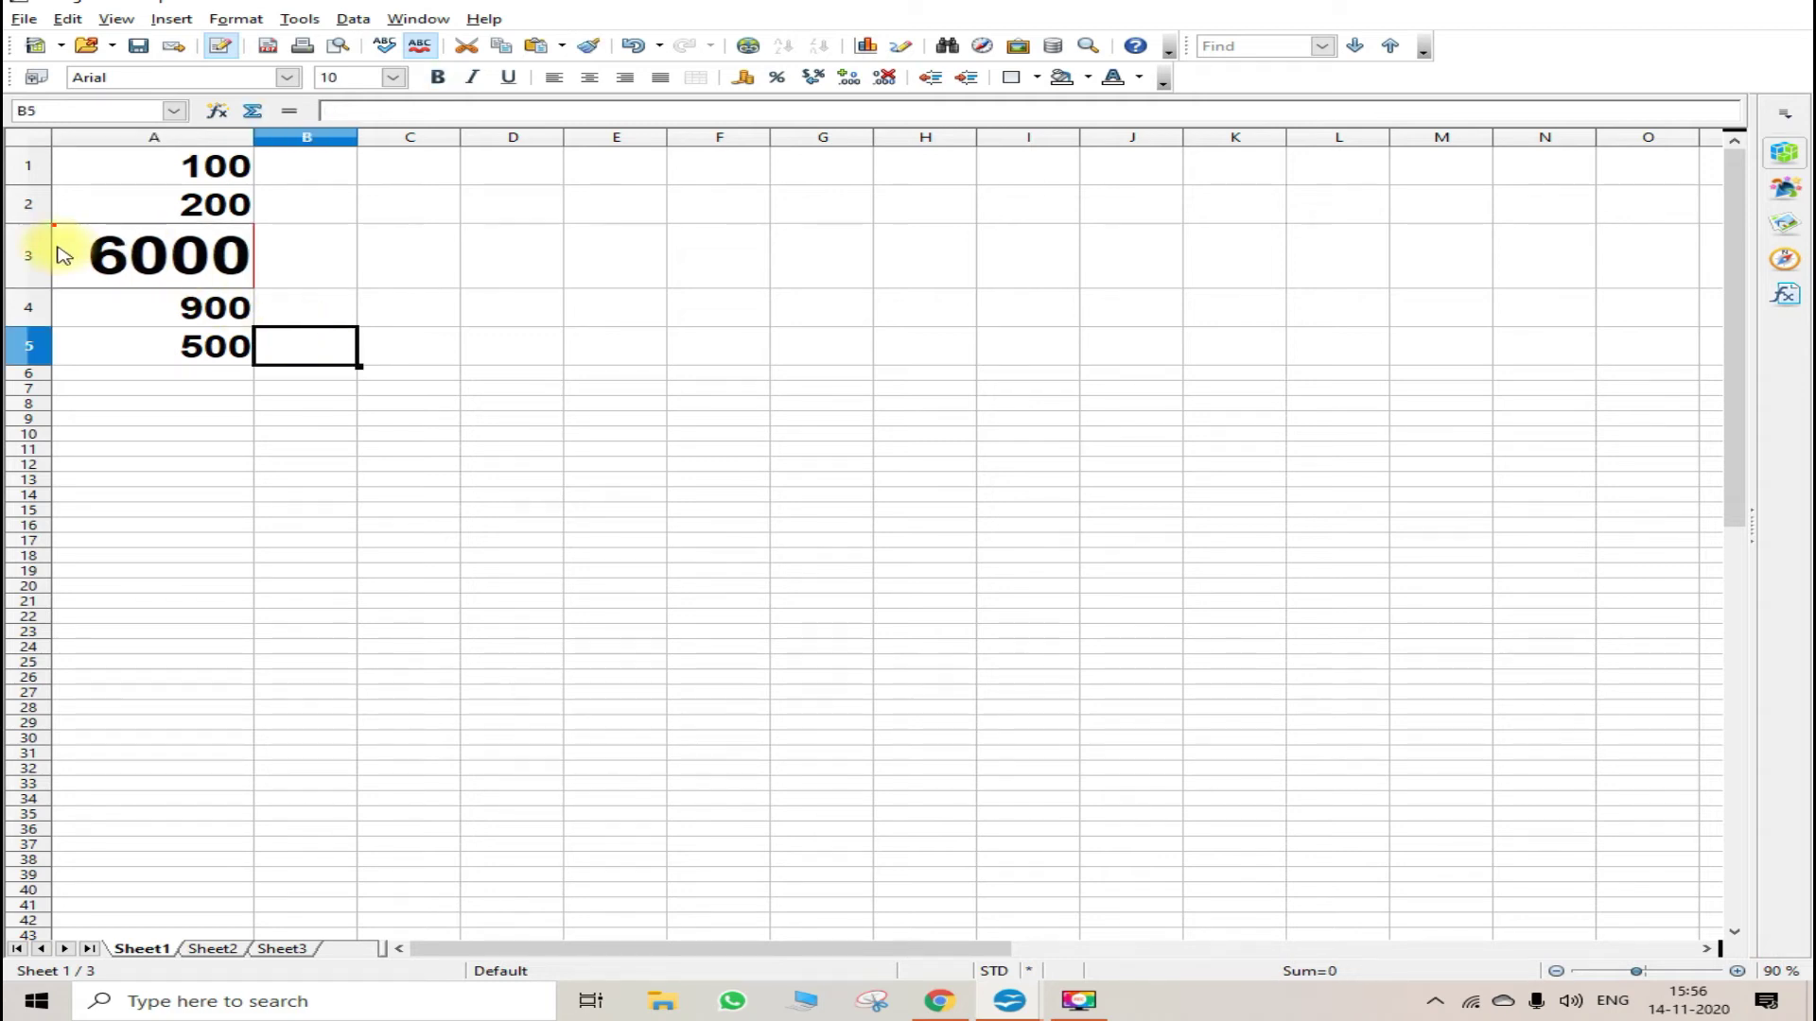
{"action": "mouse_move", "coordinate": [59, 243]}
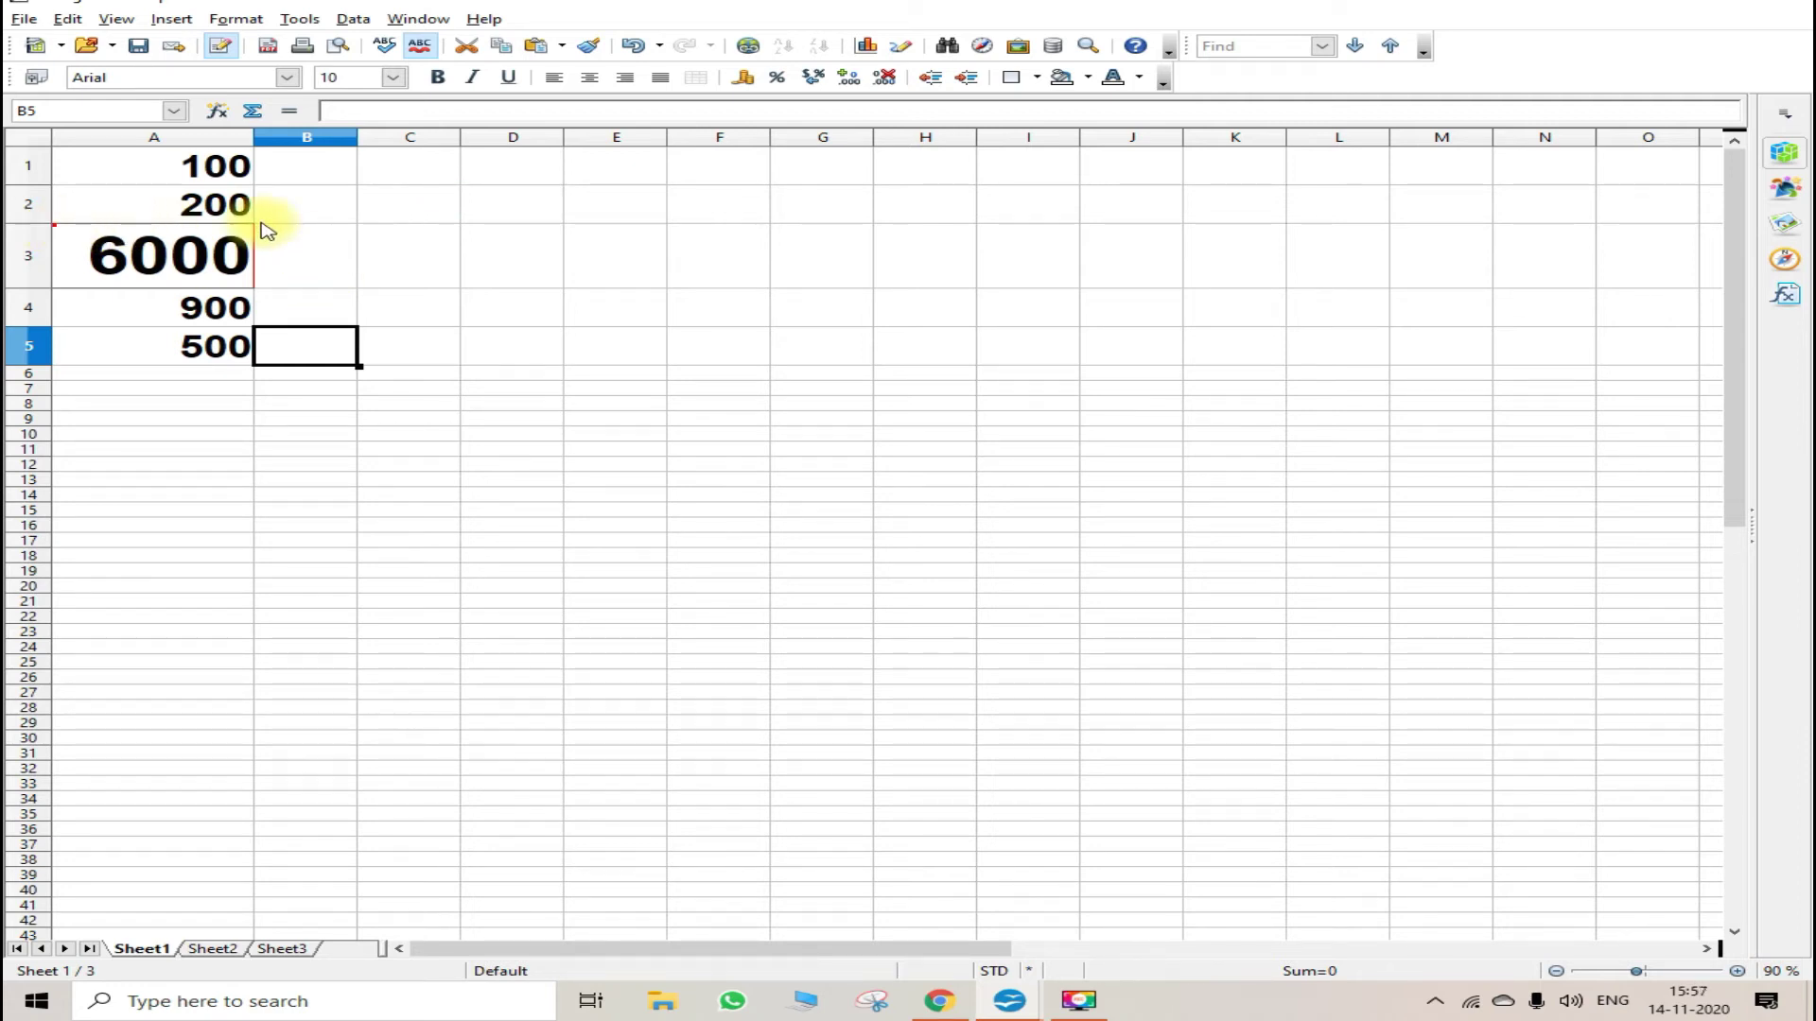
{"action": "mouse_move", "coordinate": [251, 240]}
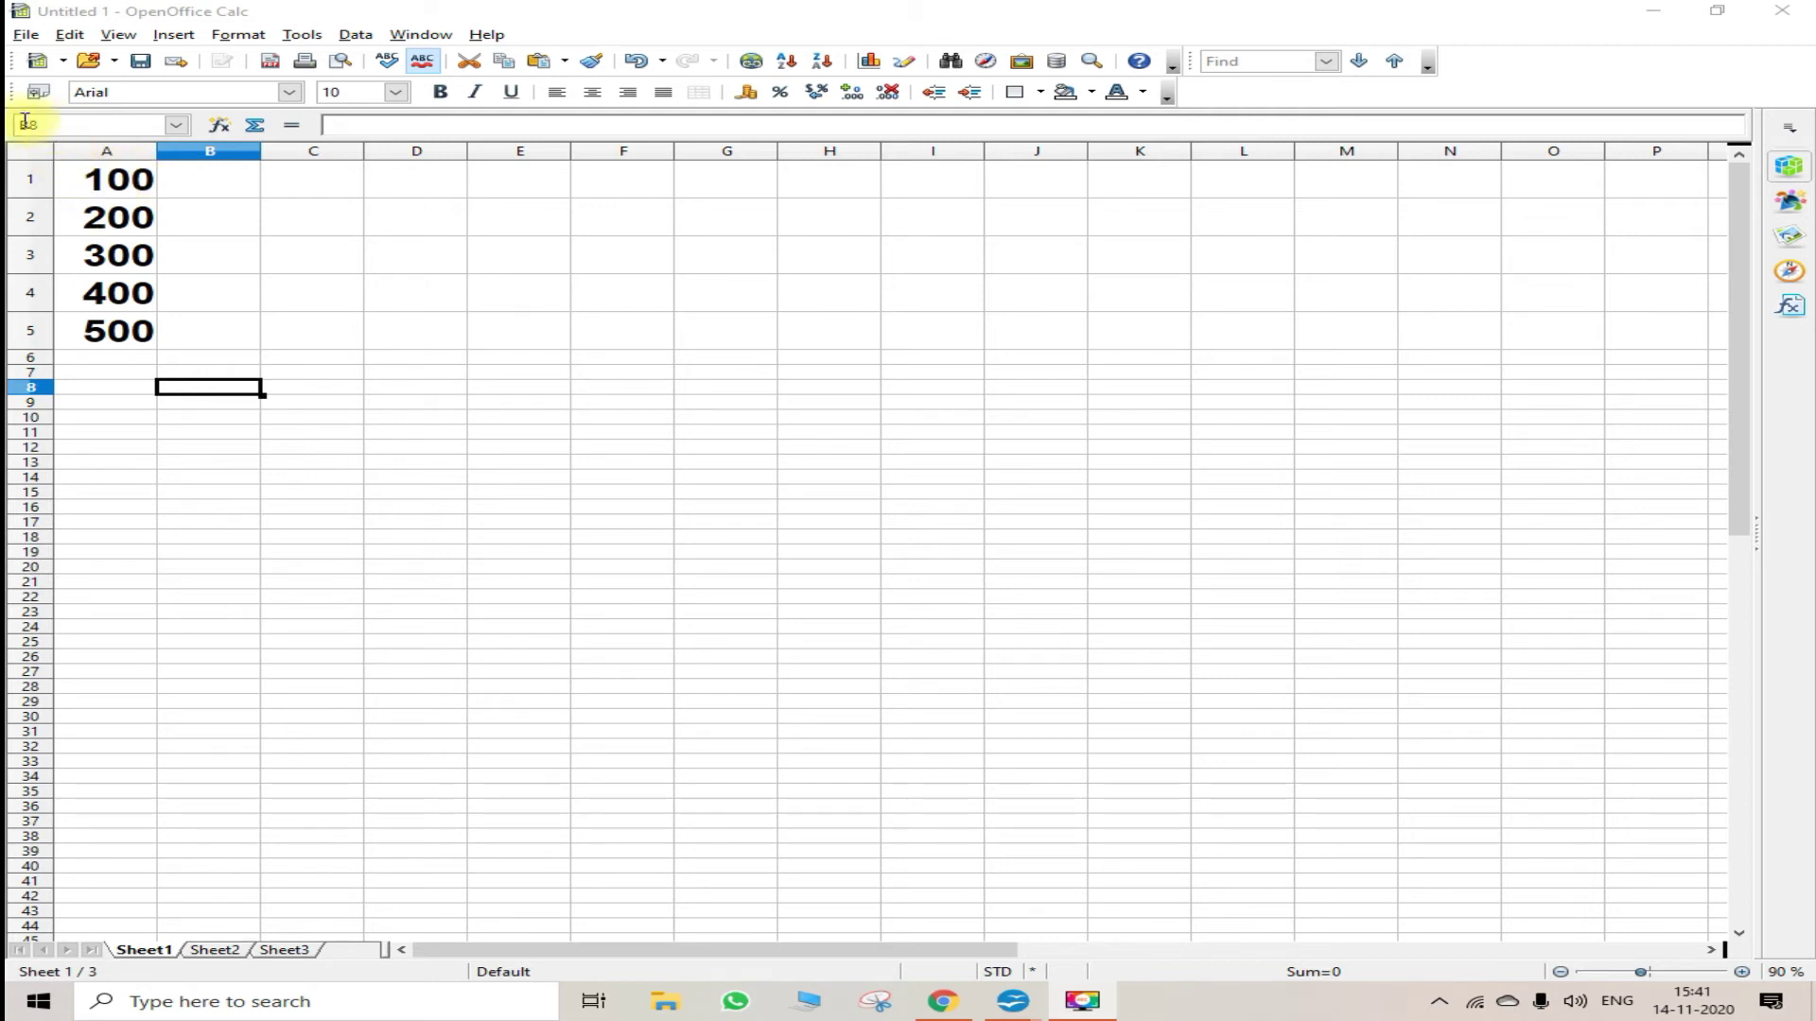
- Save the new spreadsheet to the Desktop as original5.ods in ODF Spreadsheet format
{"action": "left_click", "coordinate": [25, 34]}
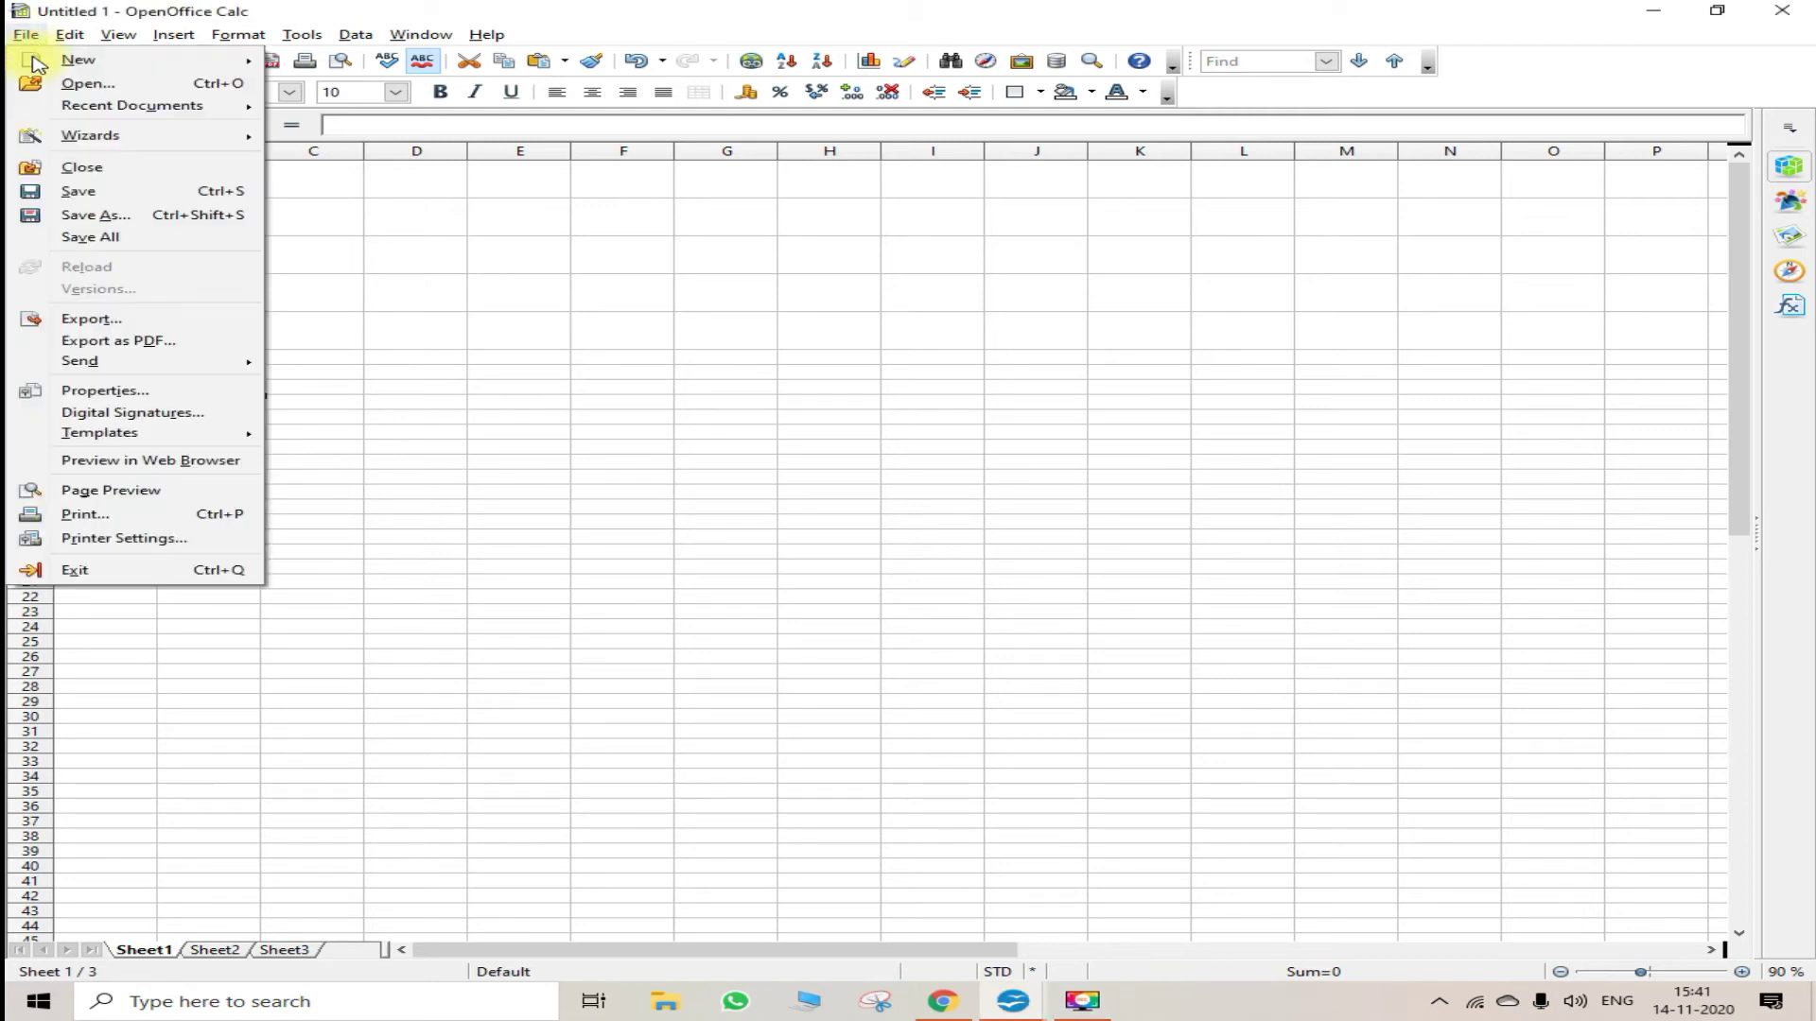
{"action": "left_click", "coordinate": [95, 192]}
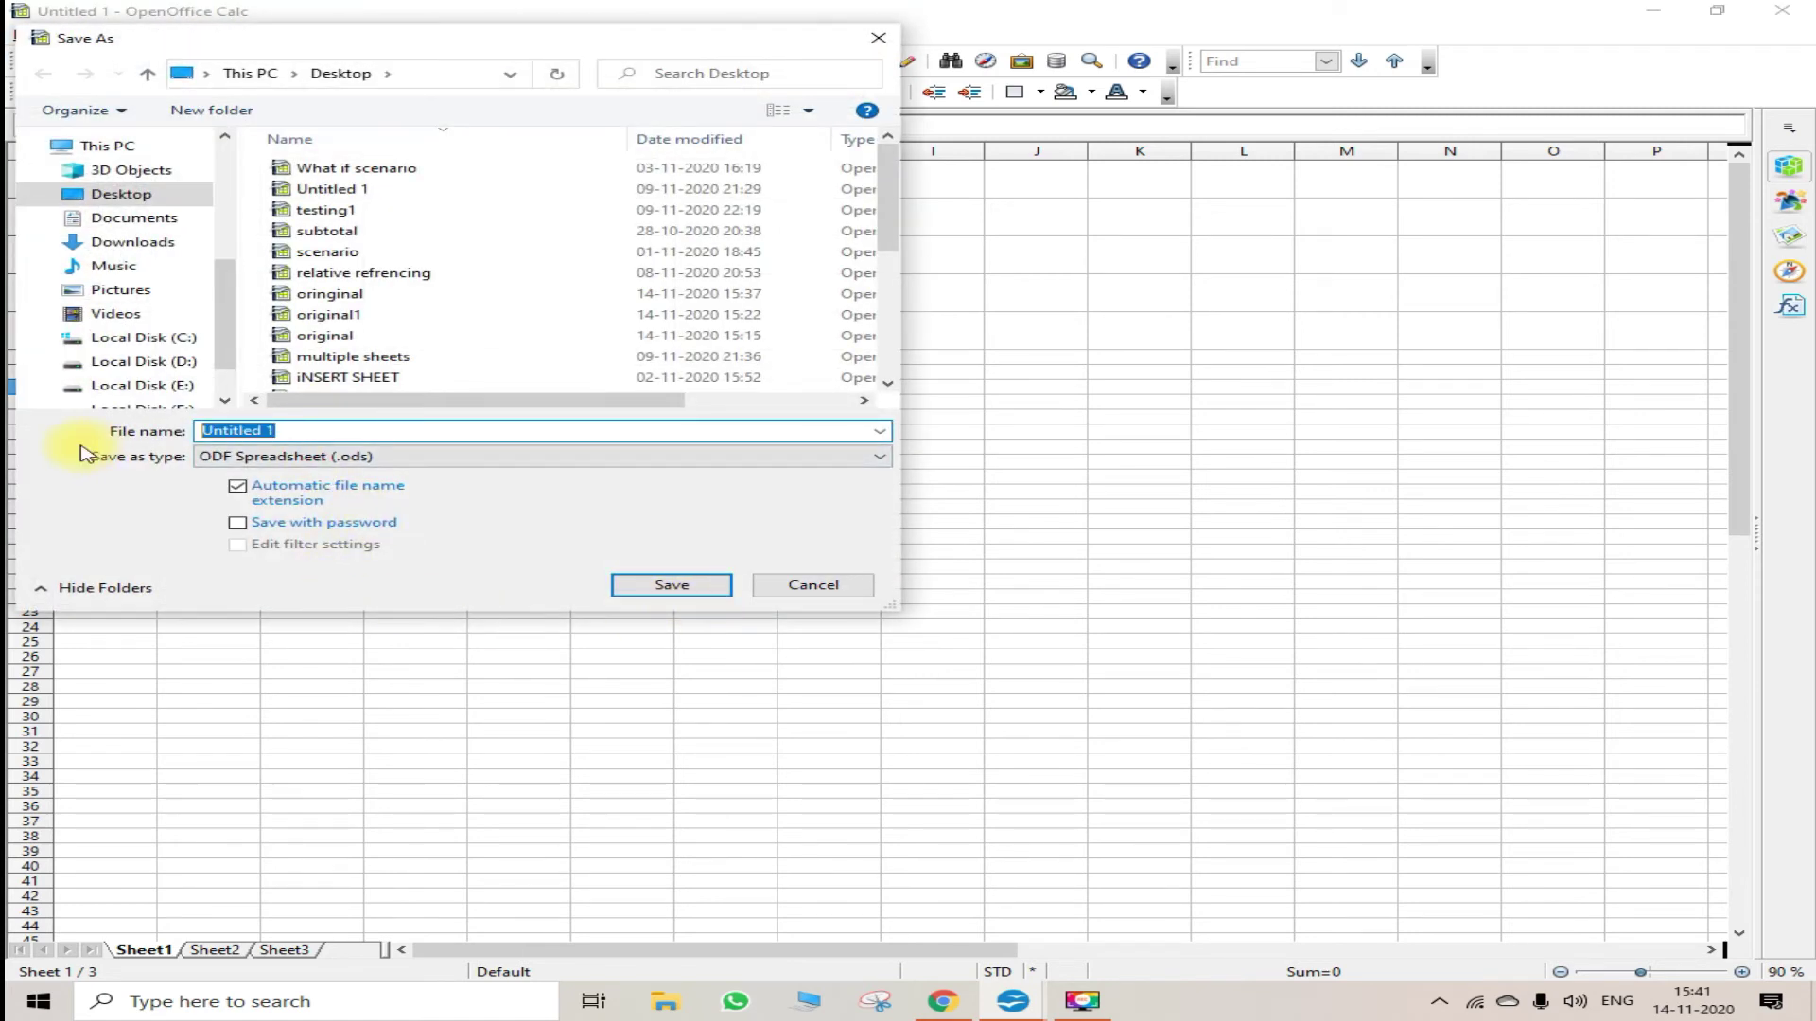
{"action": "key", "text": "BackSpace"}
{"action": "type", "text": "or"}
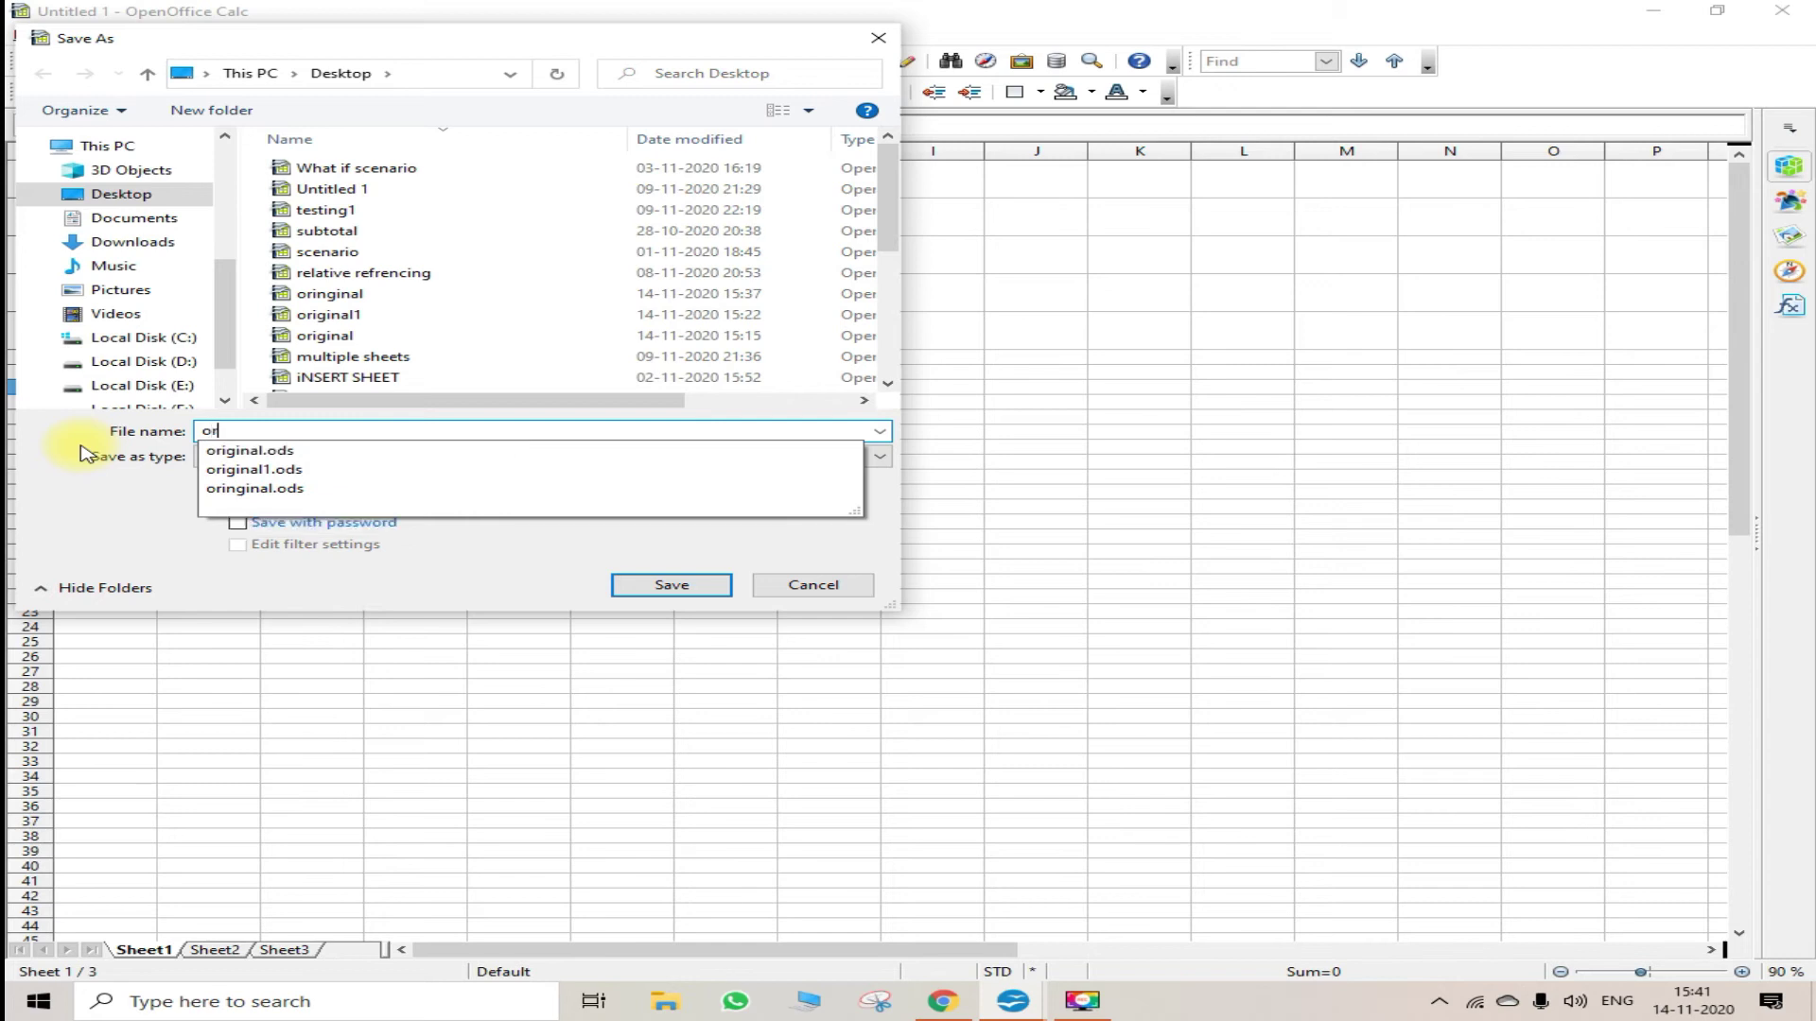
{"action": "type", "text": "inal5"}
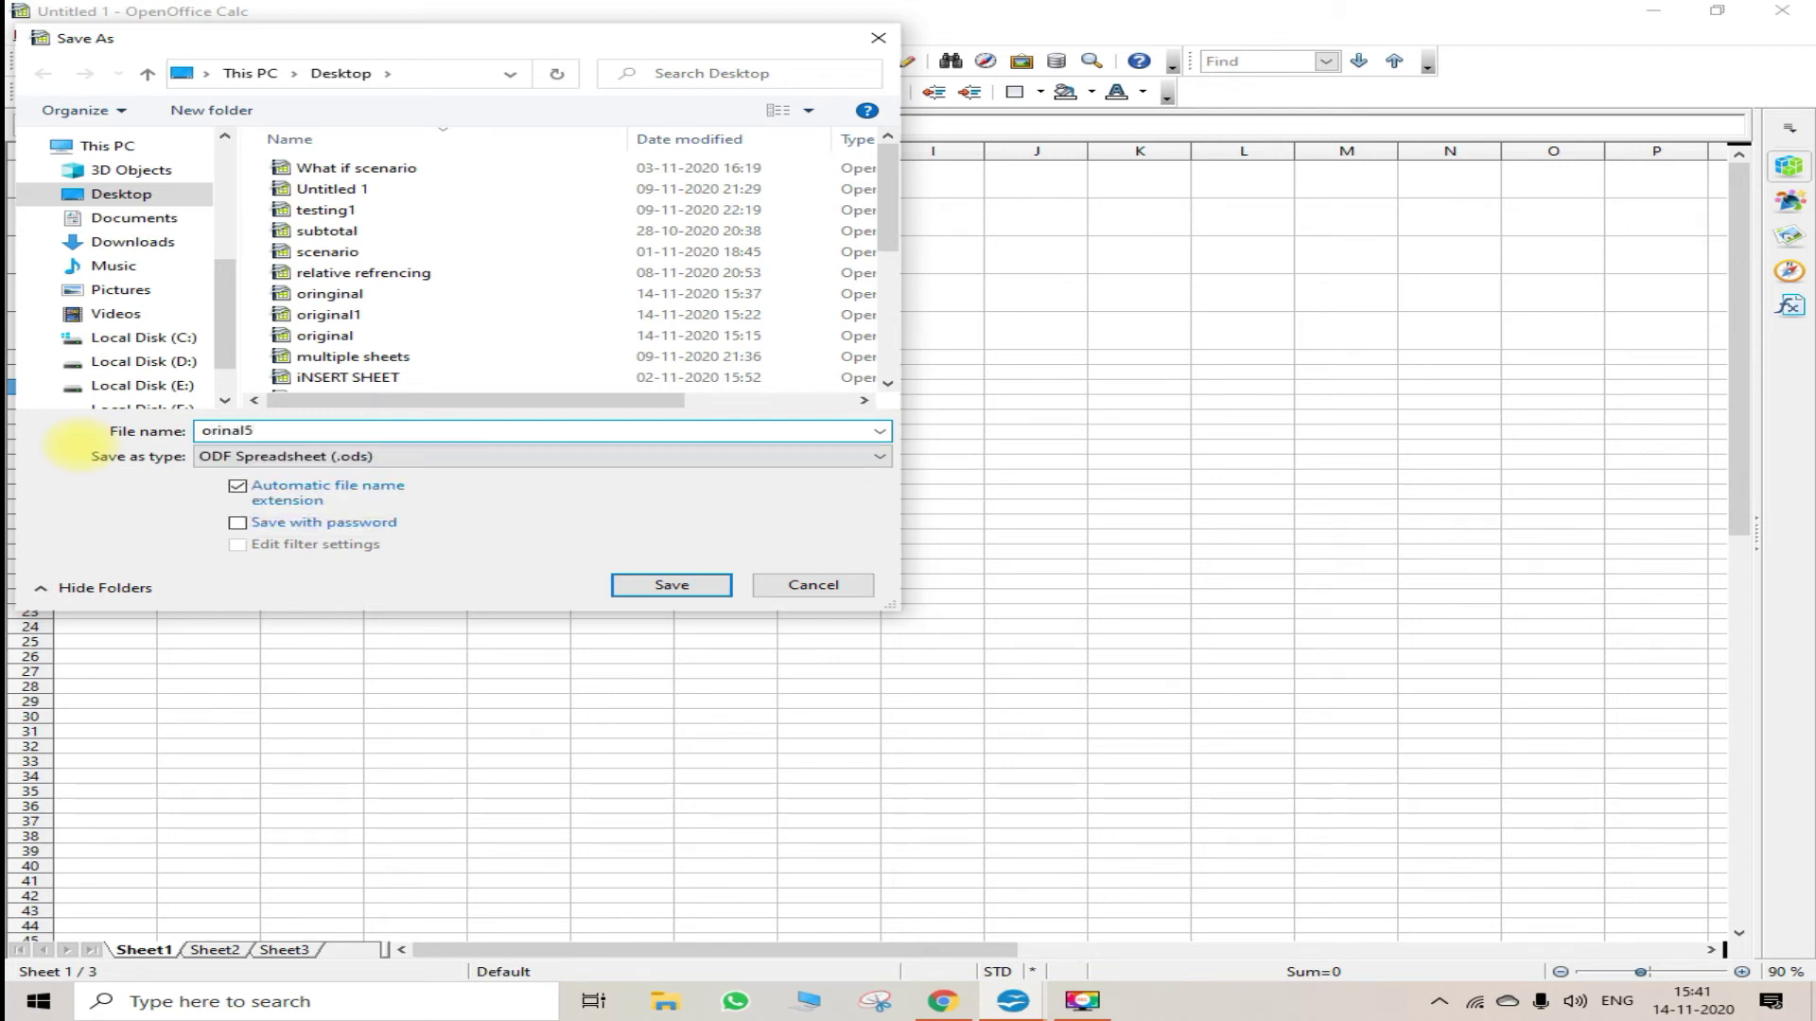
{"action": "key", "text": "BackSpace"}
{"action": "key", "text": "BackSpace"}
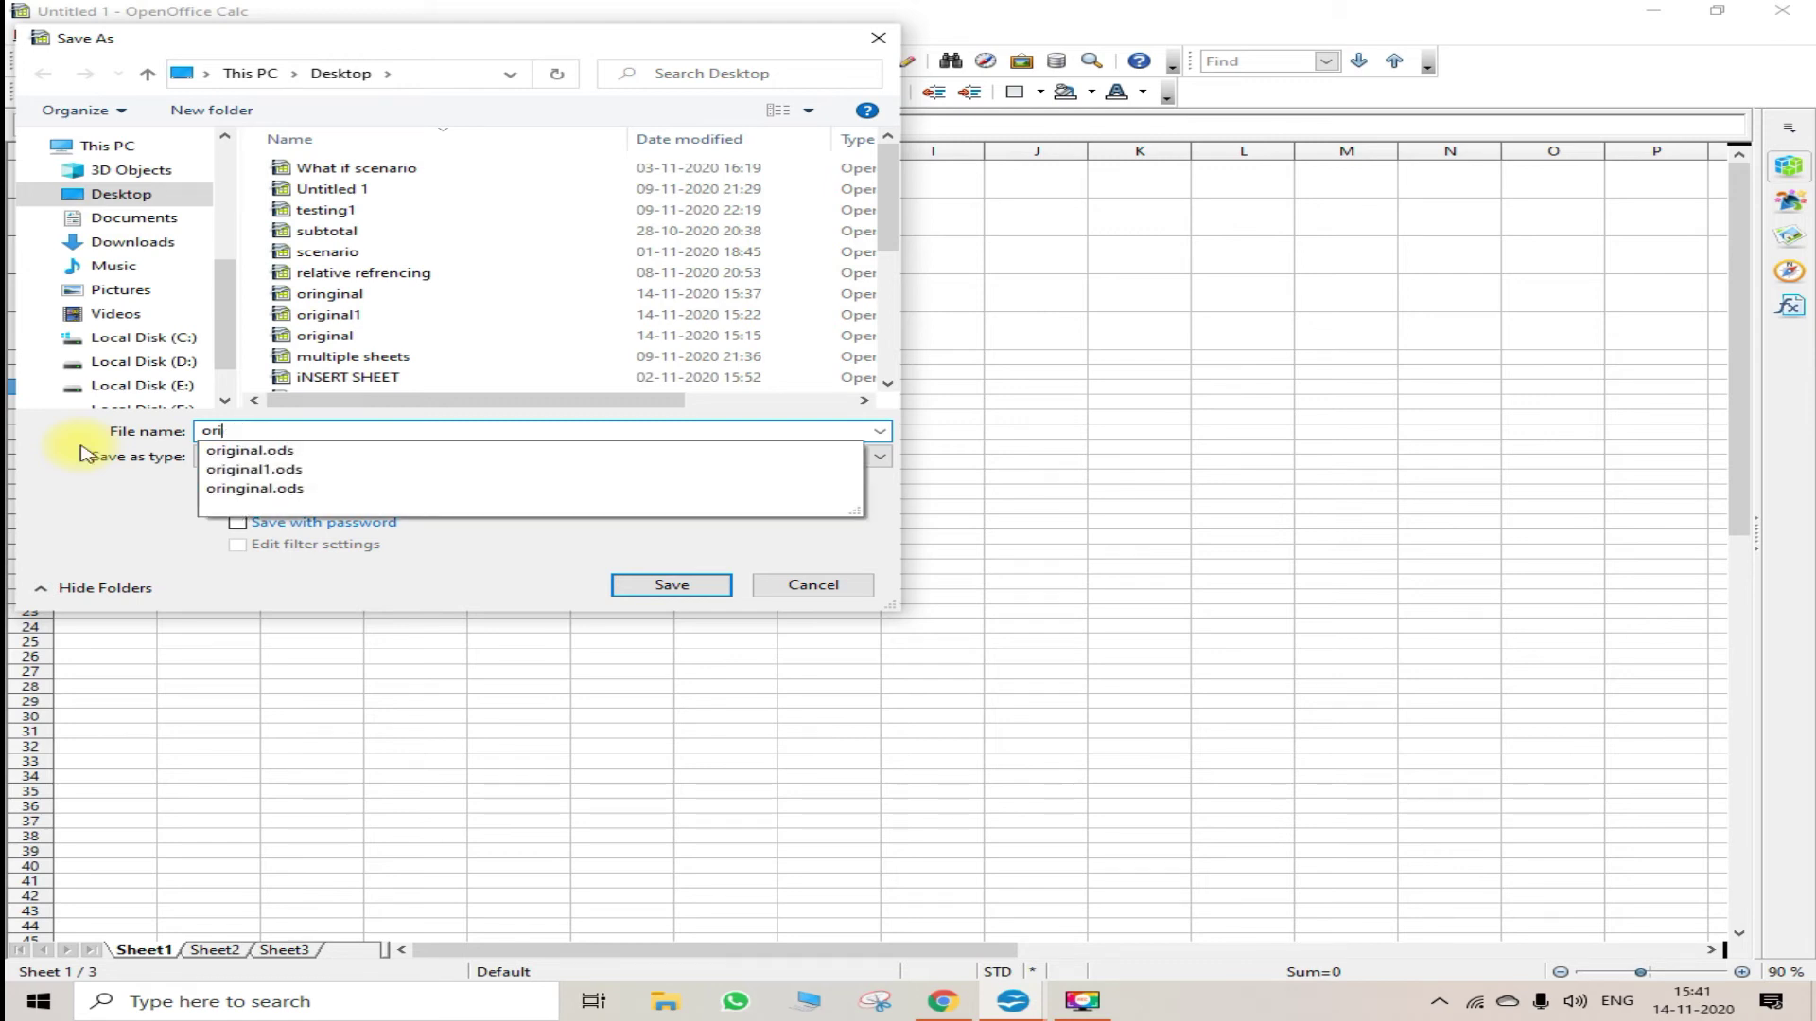
{"action": "type", "text": "gi"}
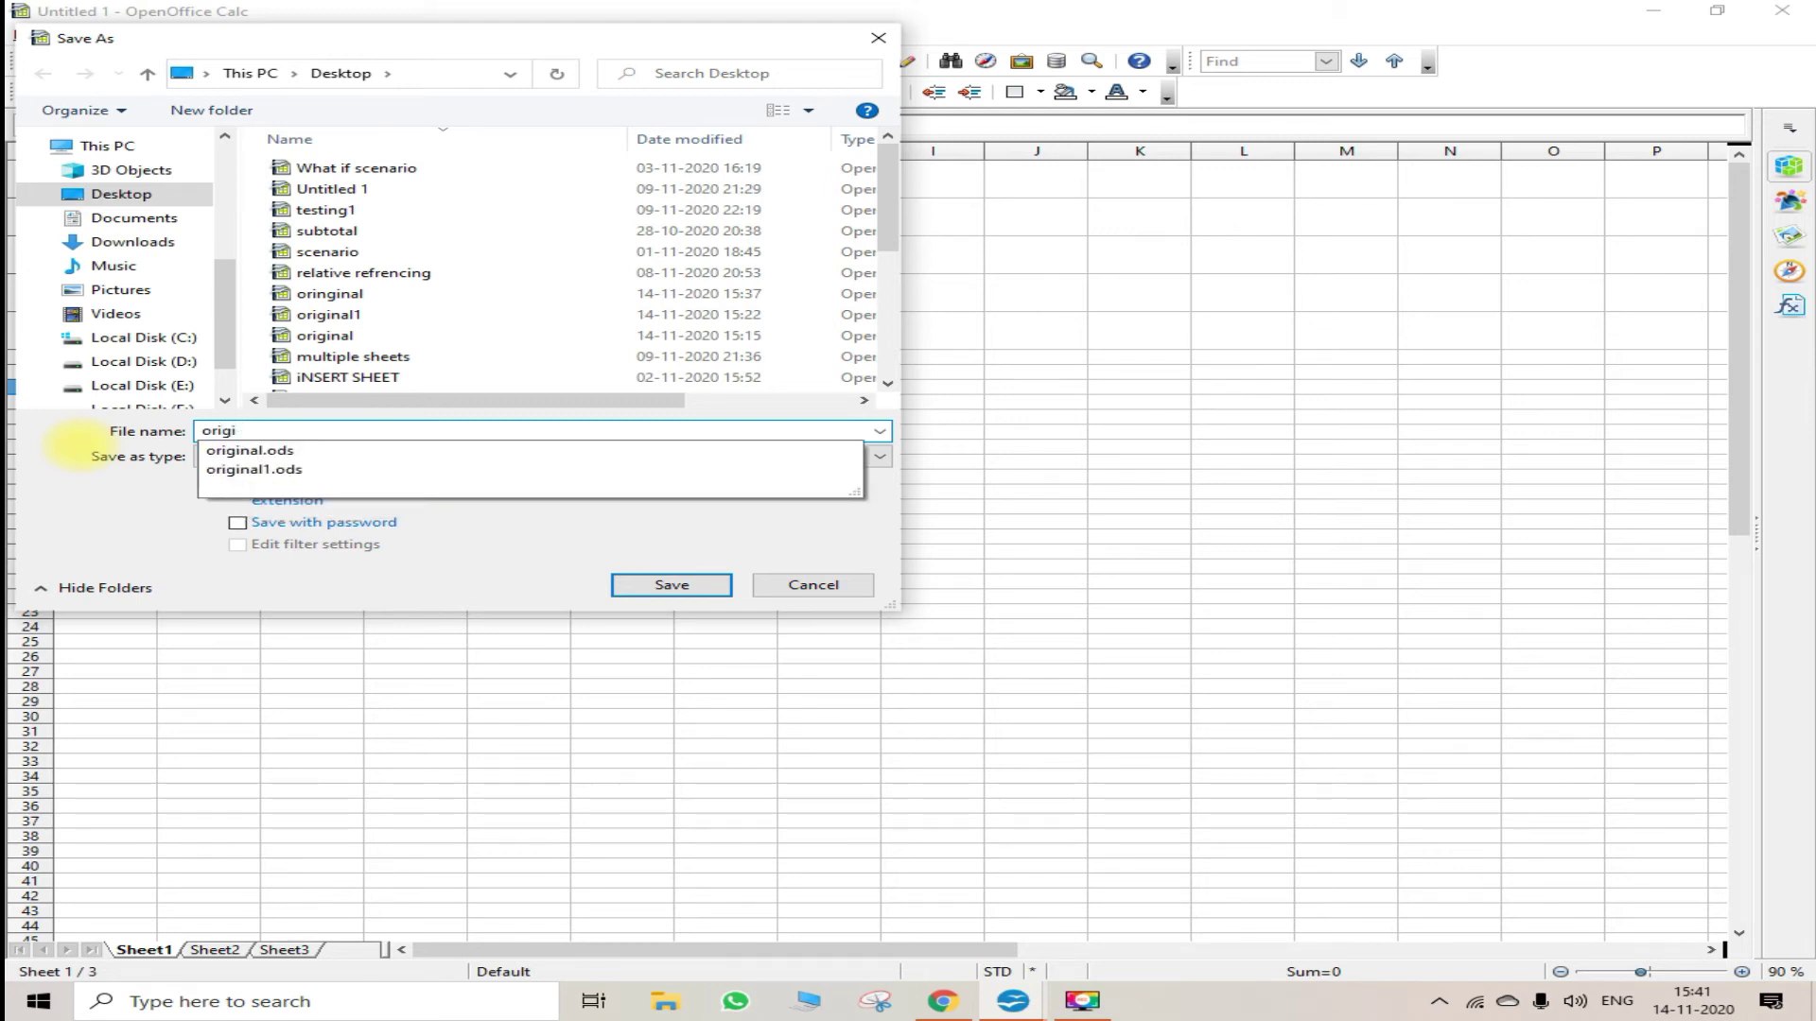
{"action": "type", "text": "nal5"}
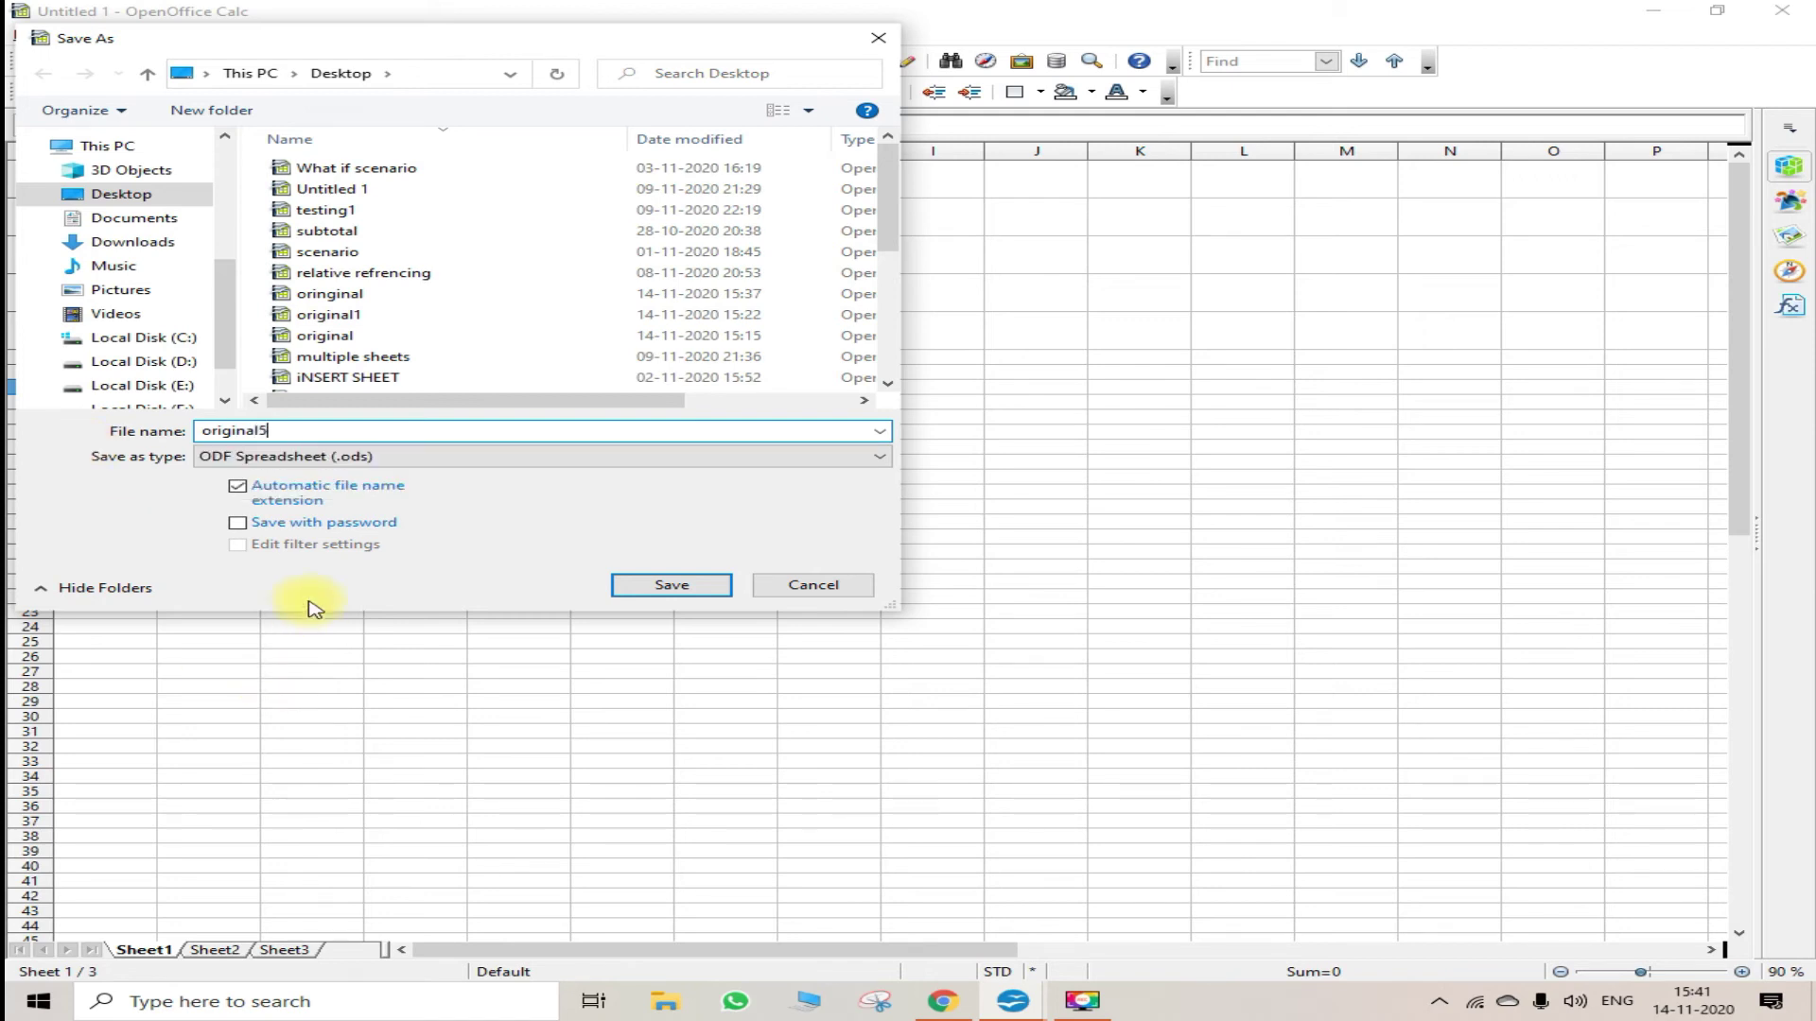
{"action": "left_click", "coordinate": [671, 586]}
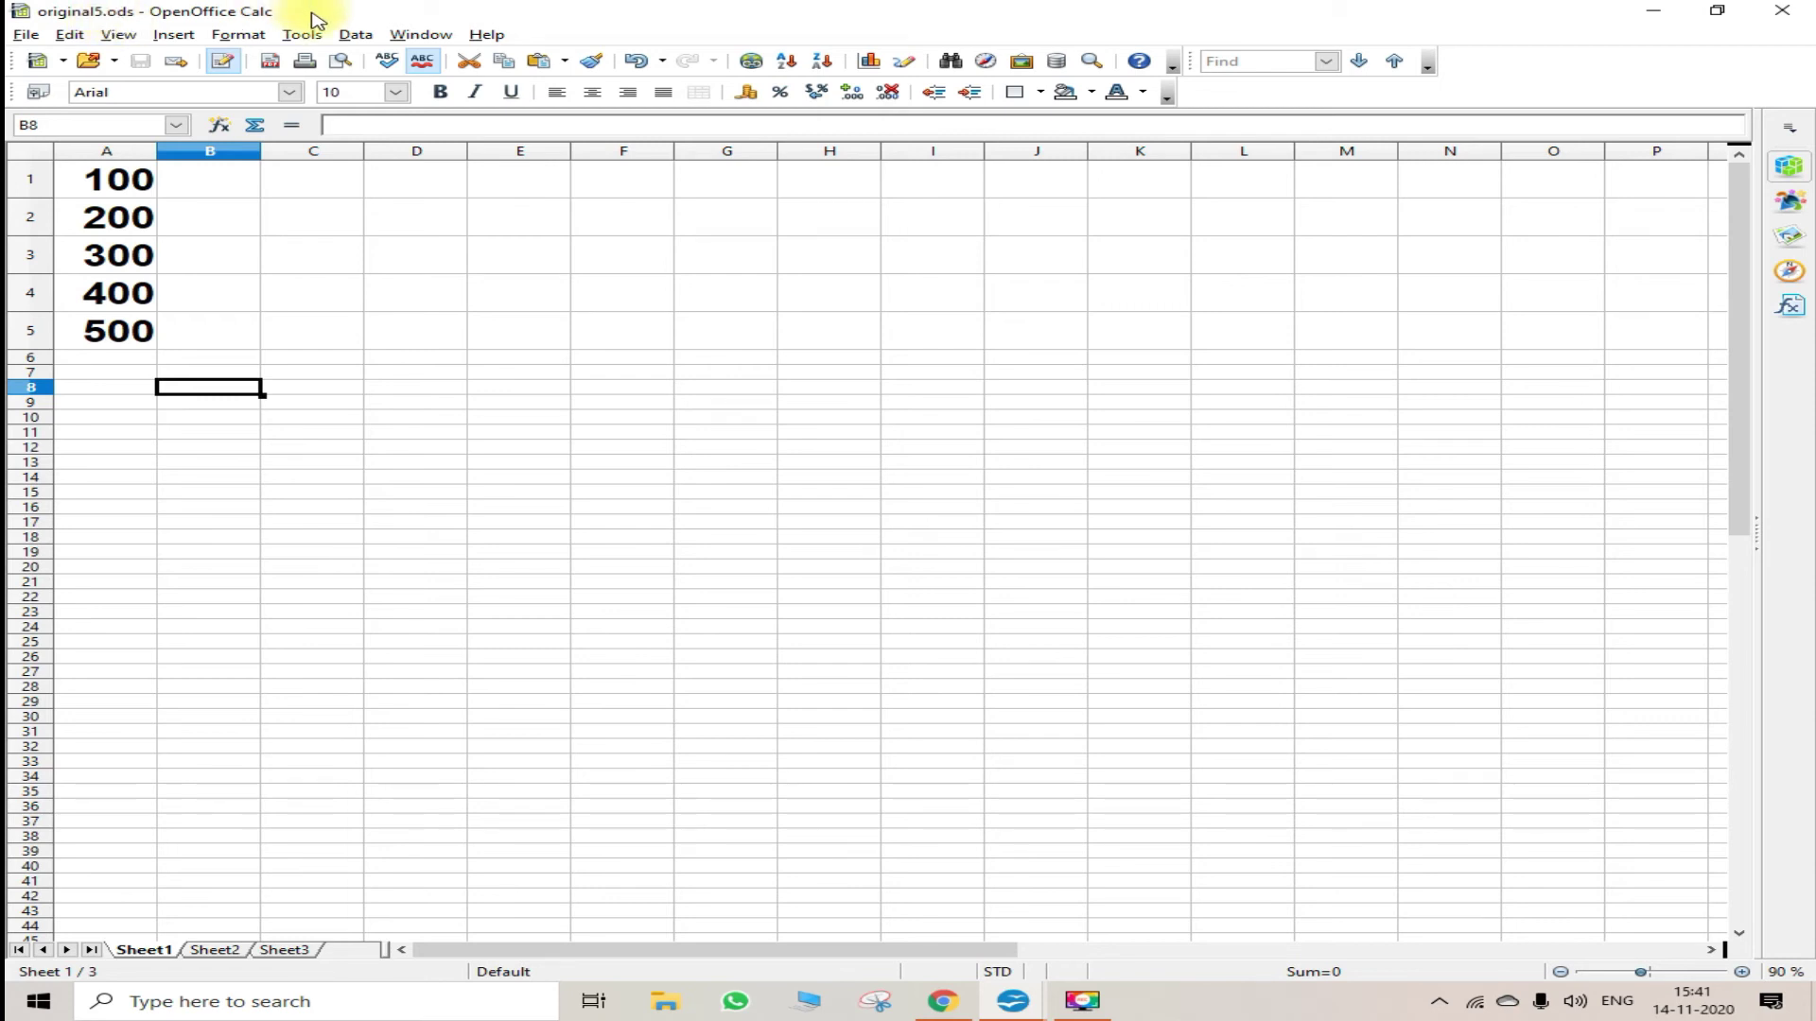
- Change cell A3 to 650 and cell A4 to 900
{"action": "left_click", "coordinate": [109, 265]}
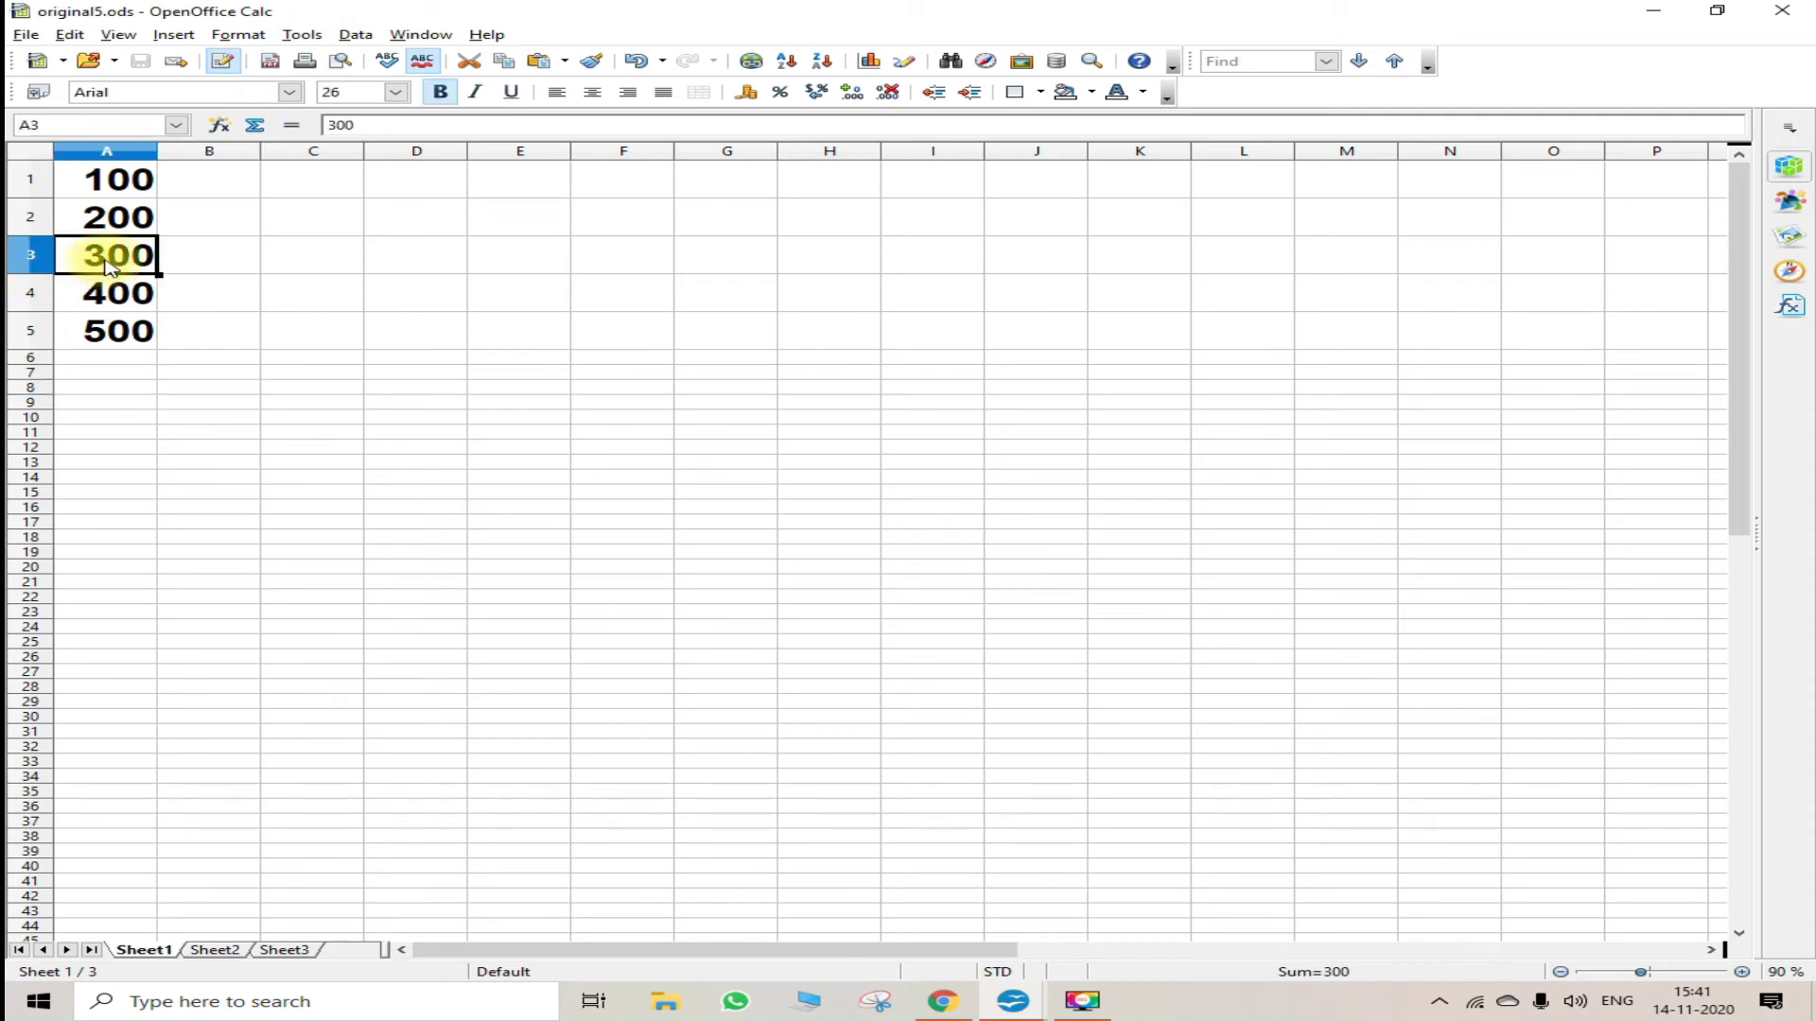
{"action": "type", "text": "650"}
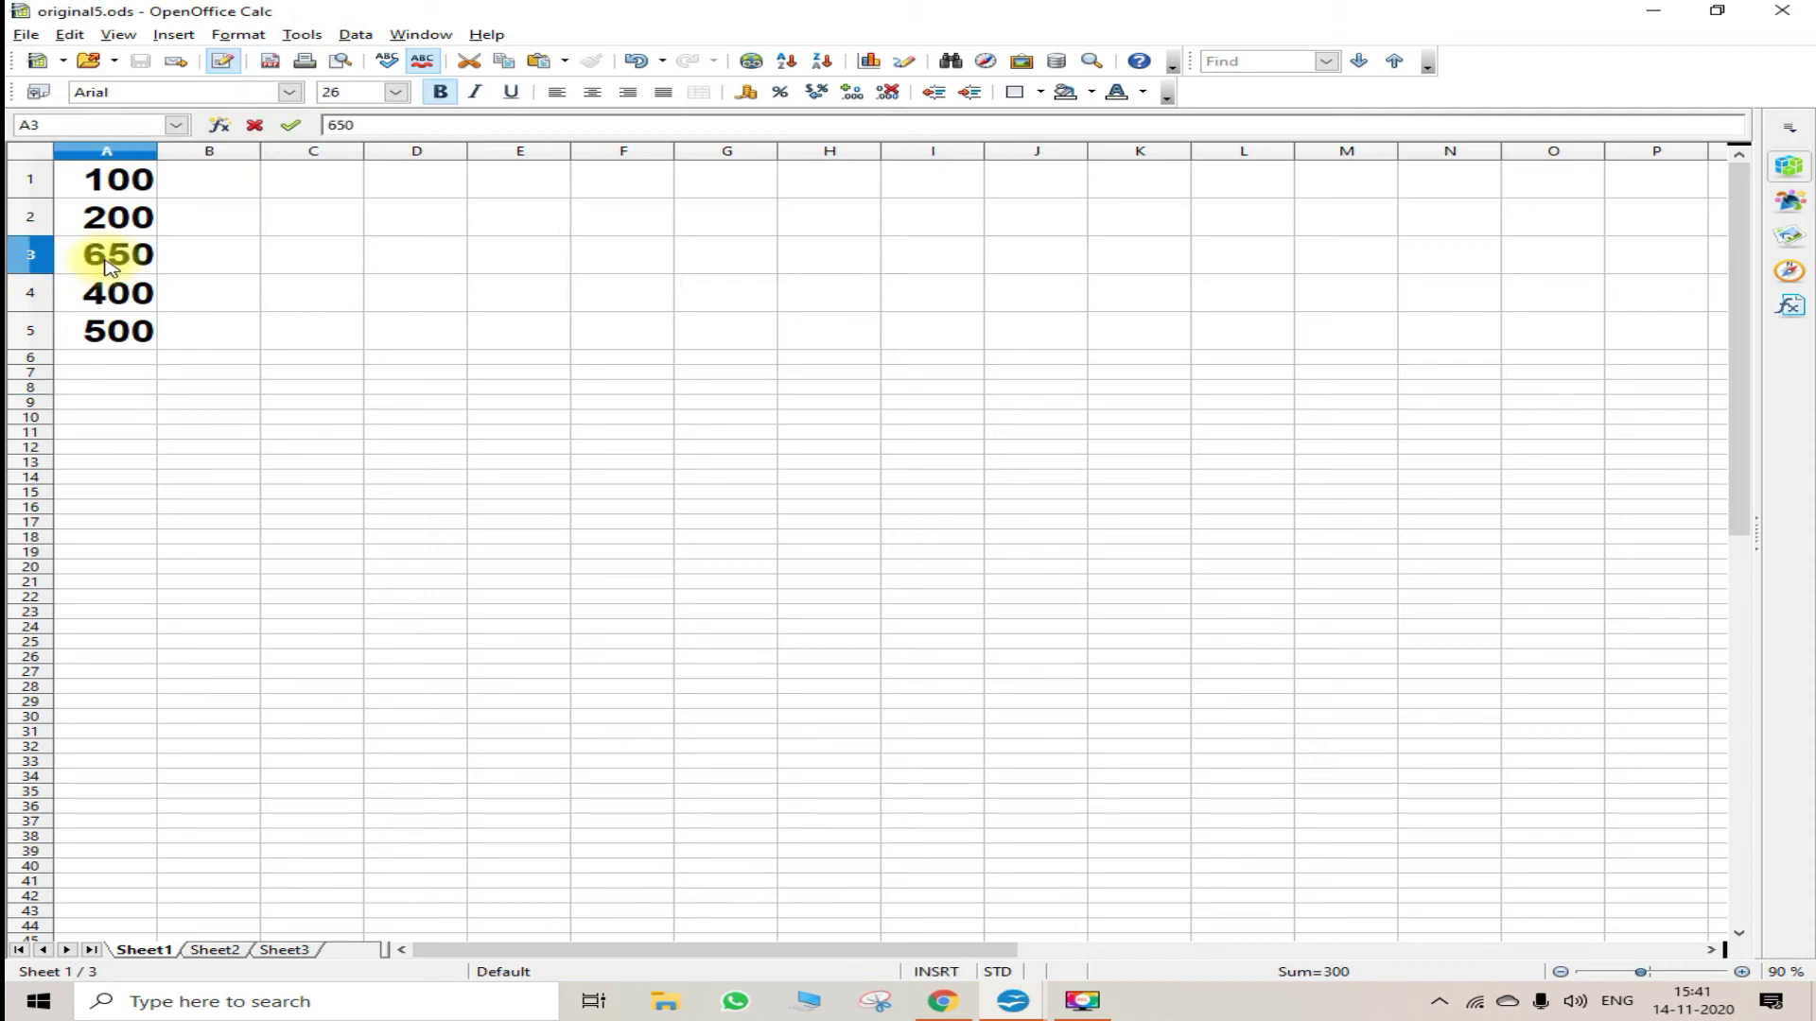
{"action": "key", "text": "Return"}
{"action": "type", "text": "900"}
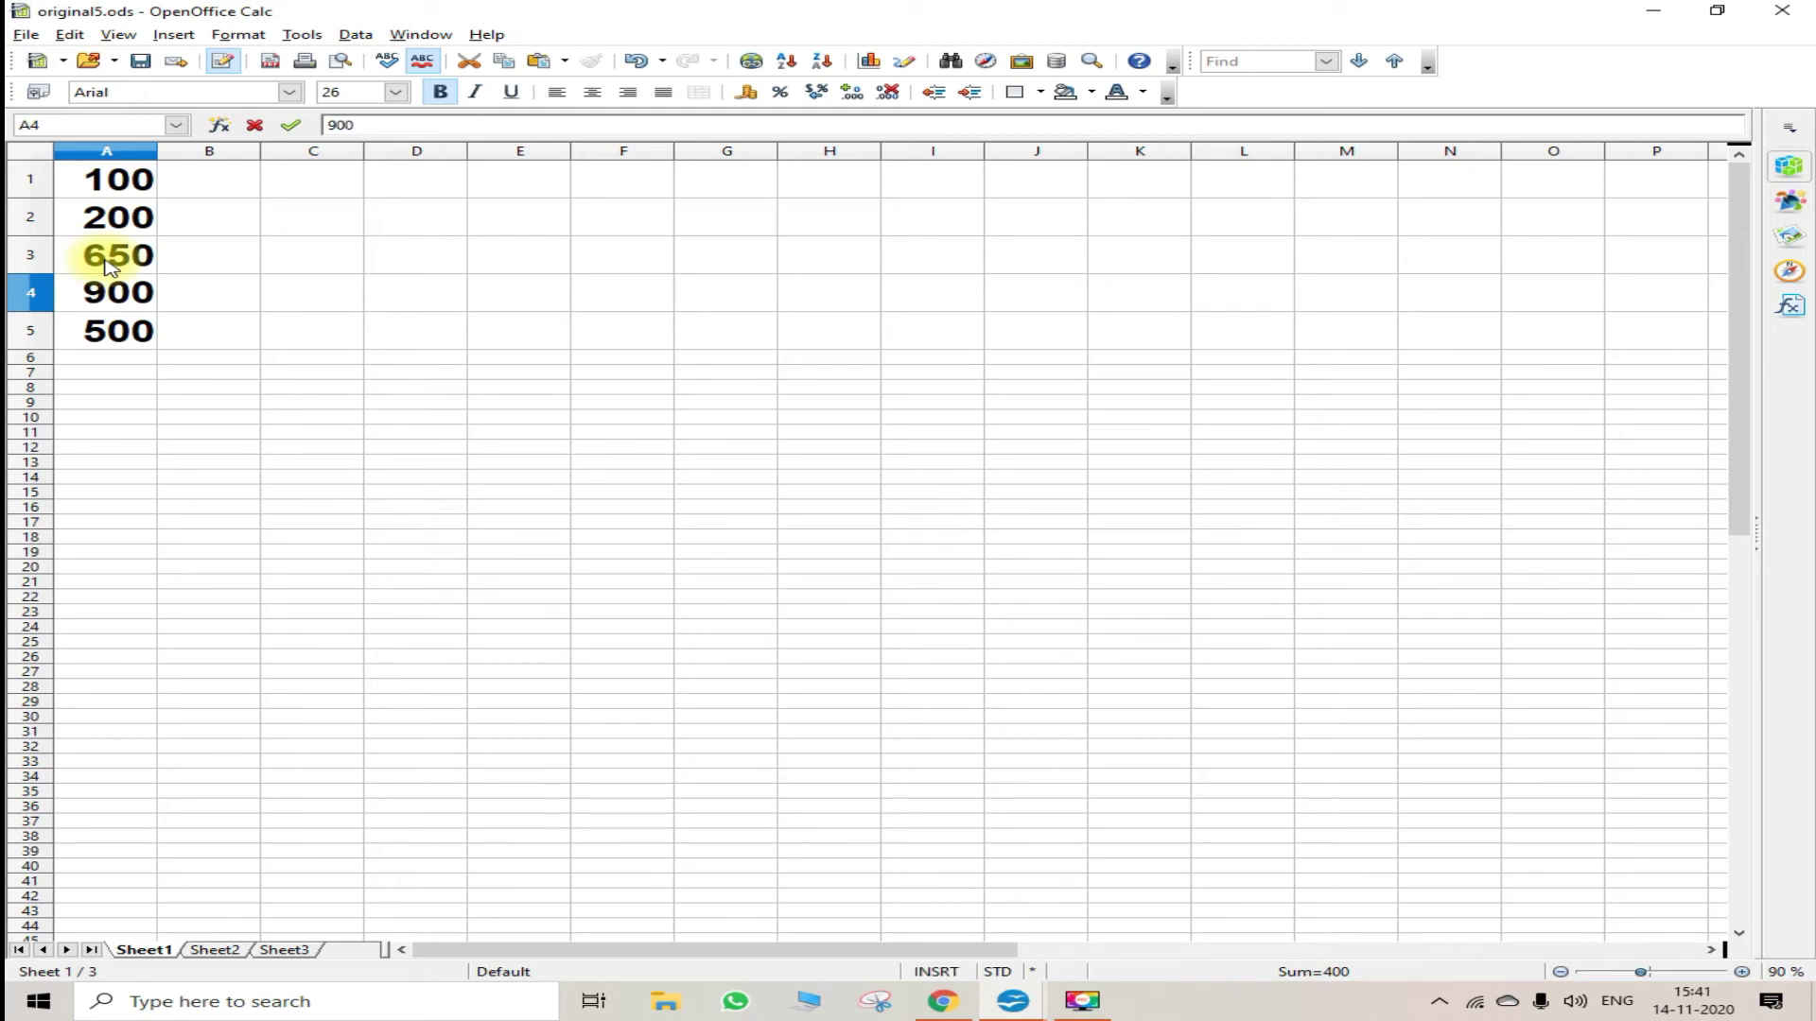
{"action": "left_click", "coordinate": [211, 340]}
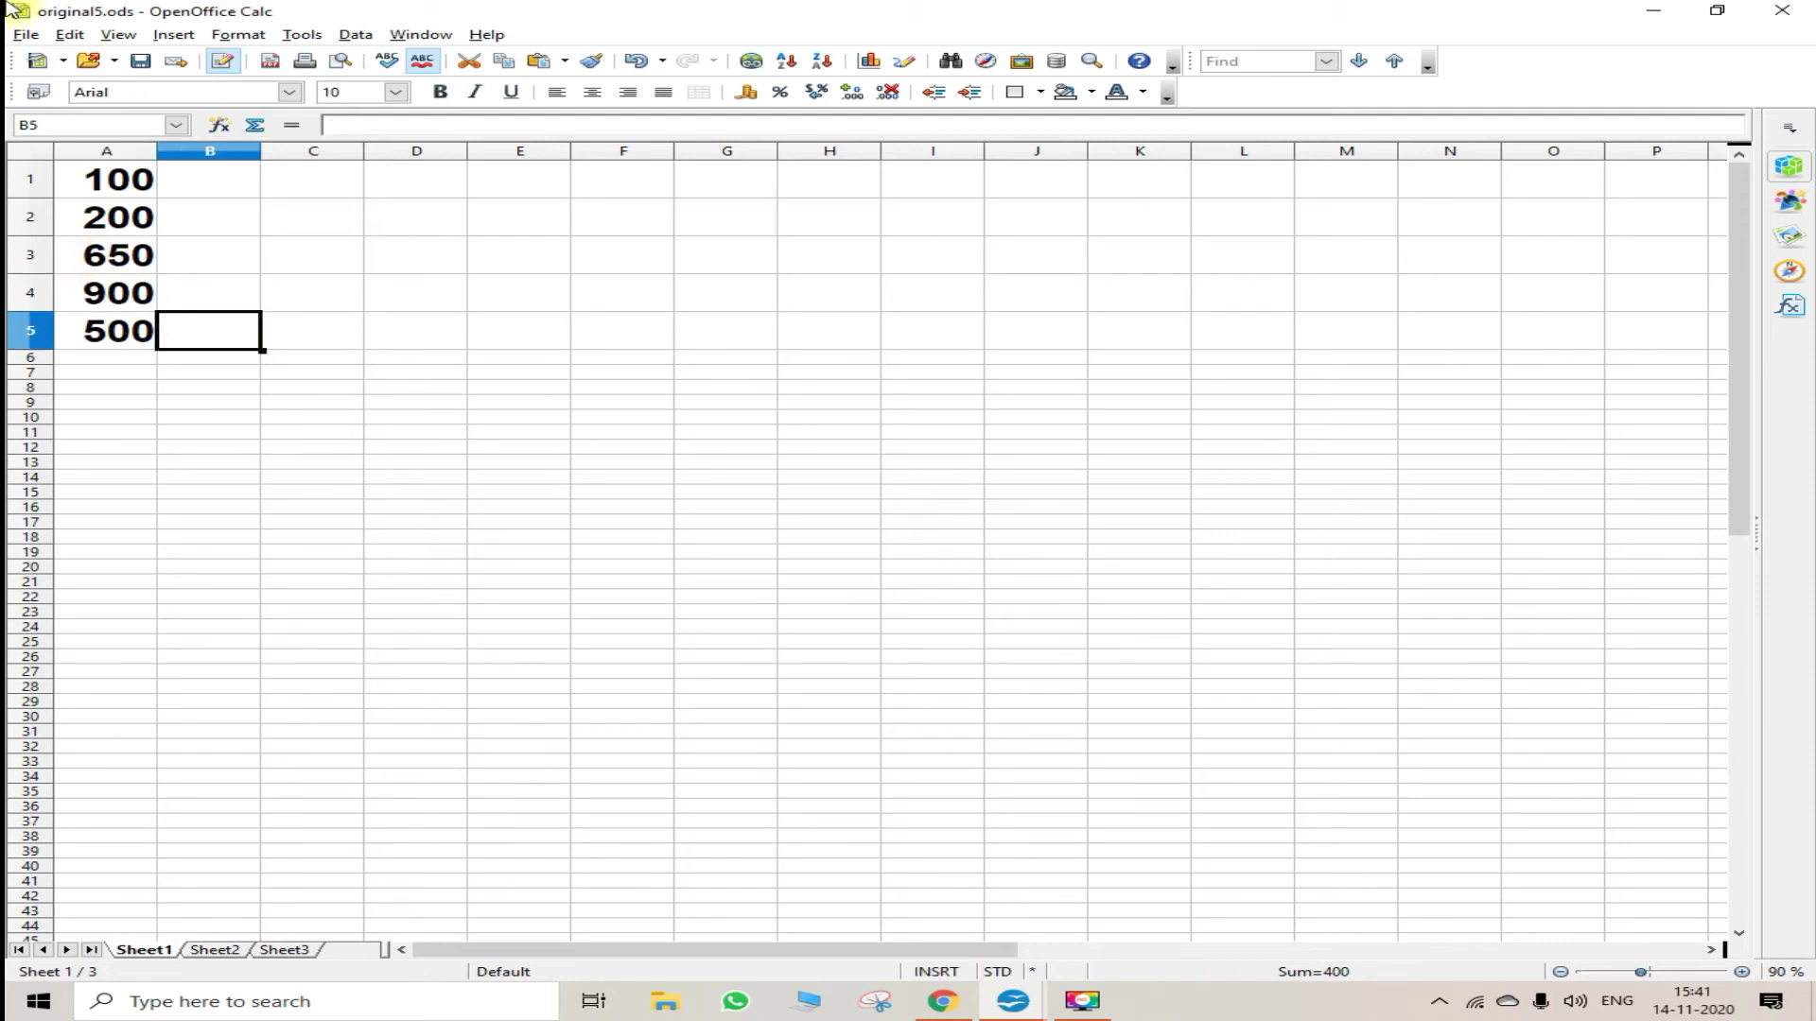
- Save the edited spreadsheet under the new name change5
{"action": "left_click", "coordinate": [28, 38]}
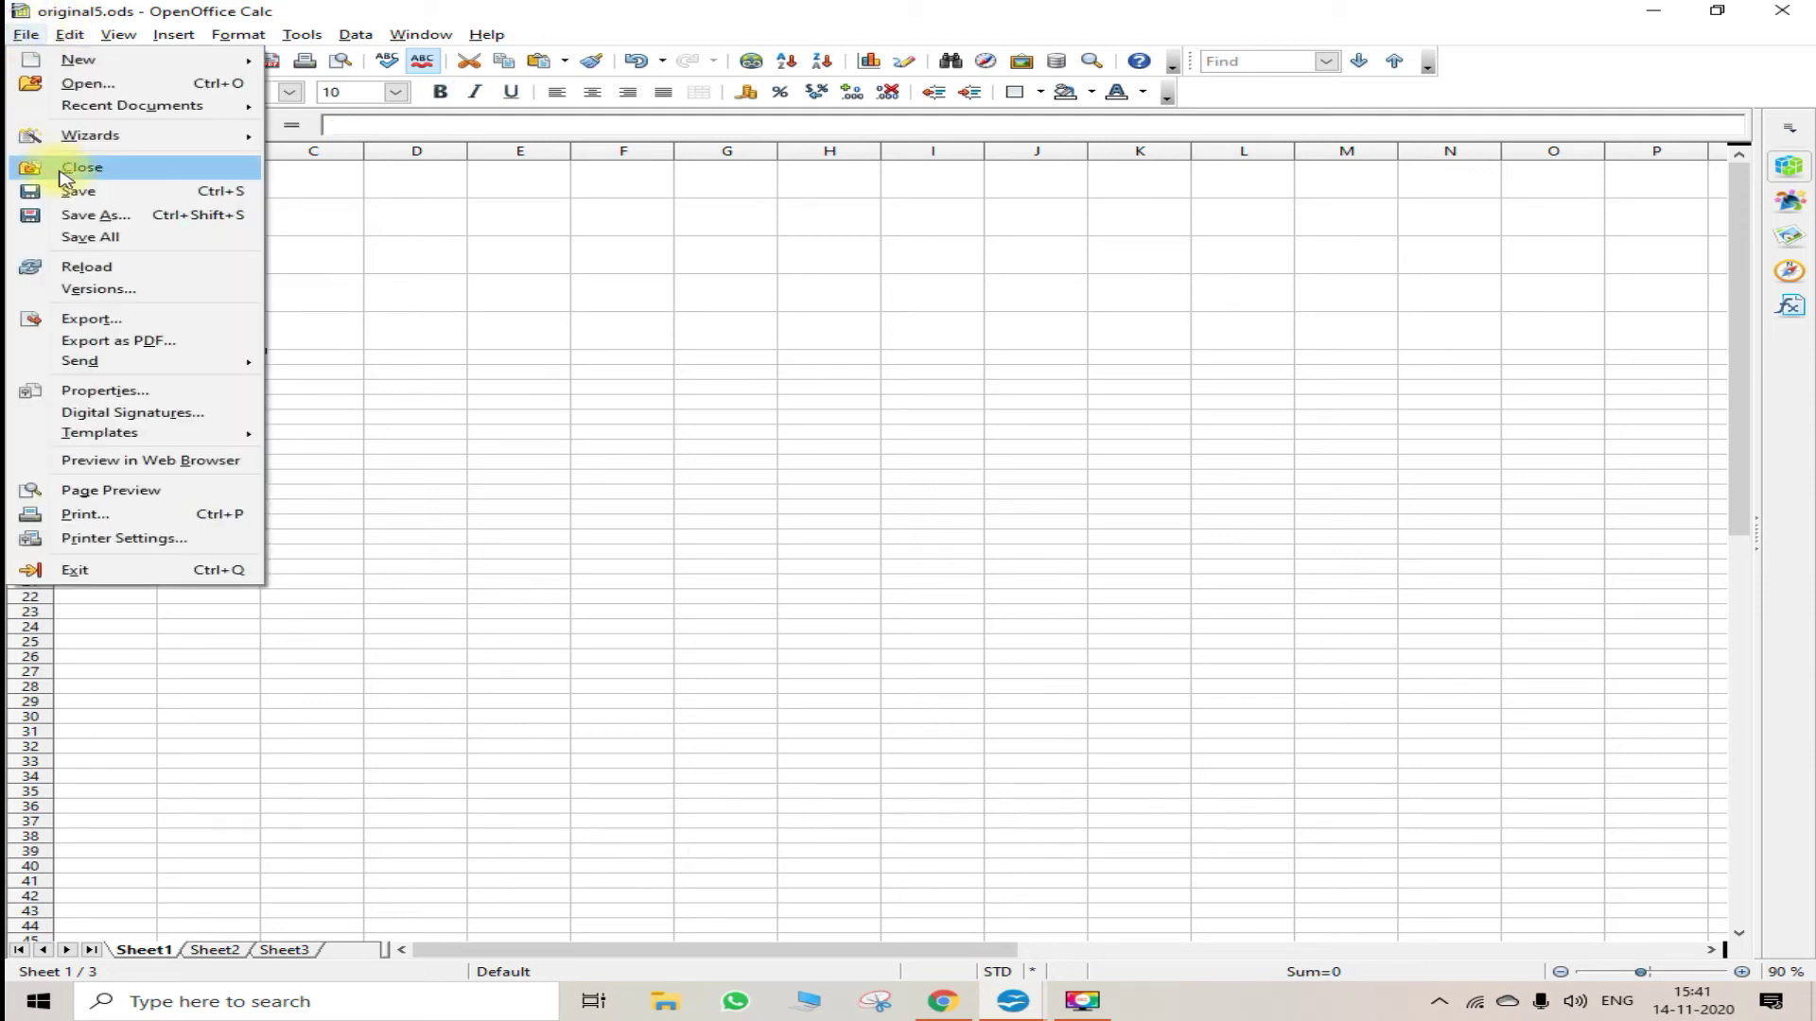
{"action": "left_click", "coordinate": [91, 216]}
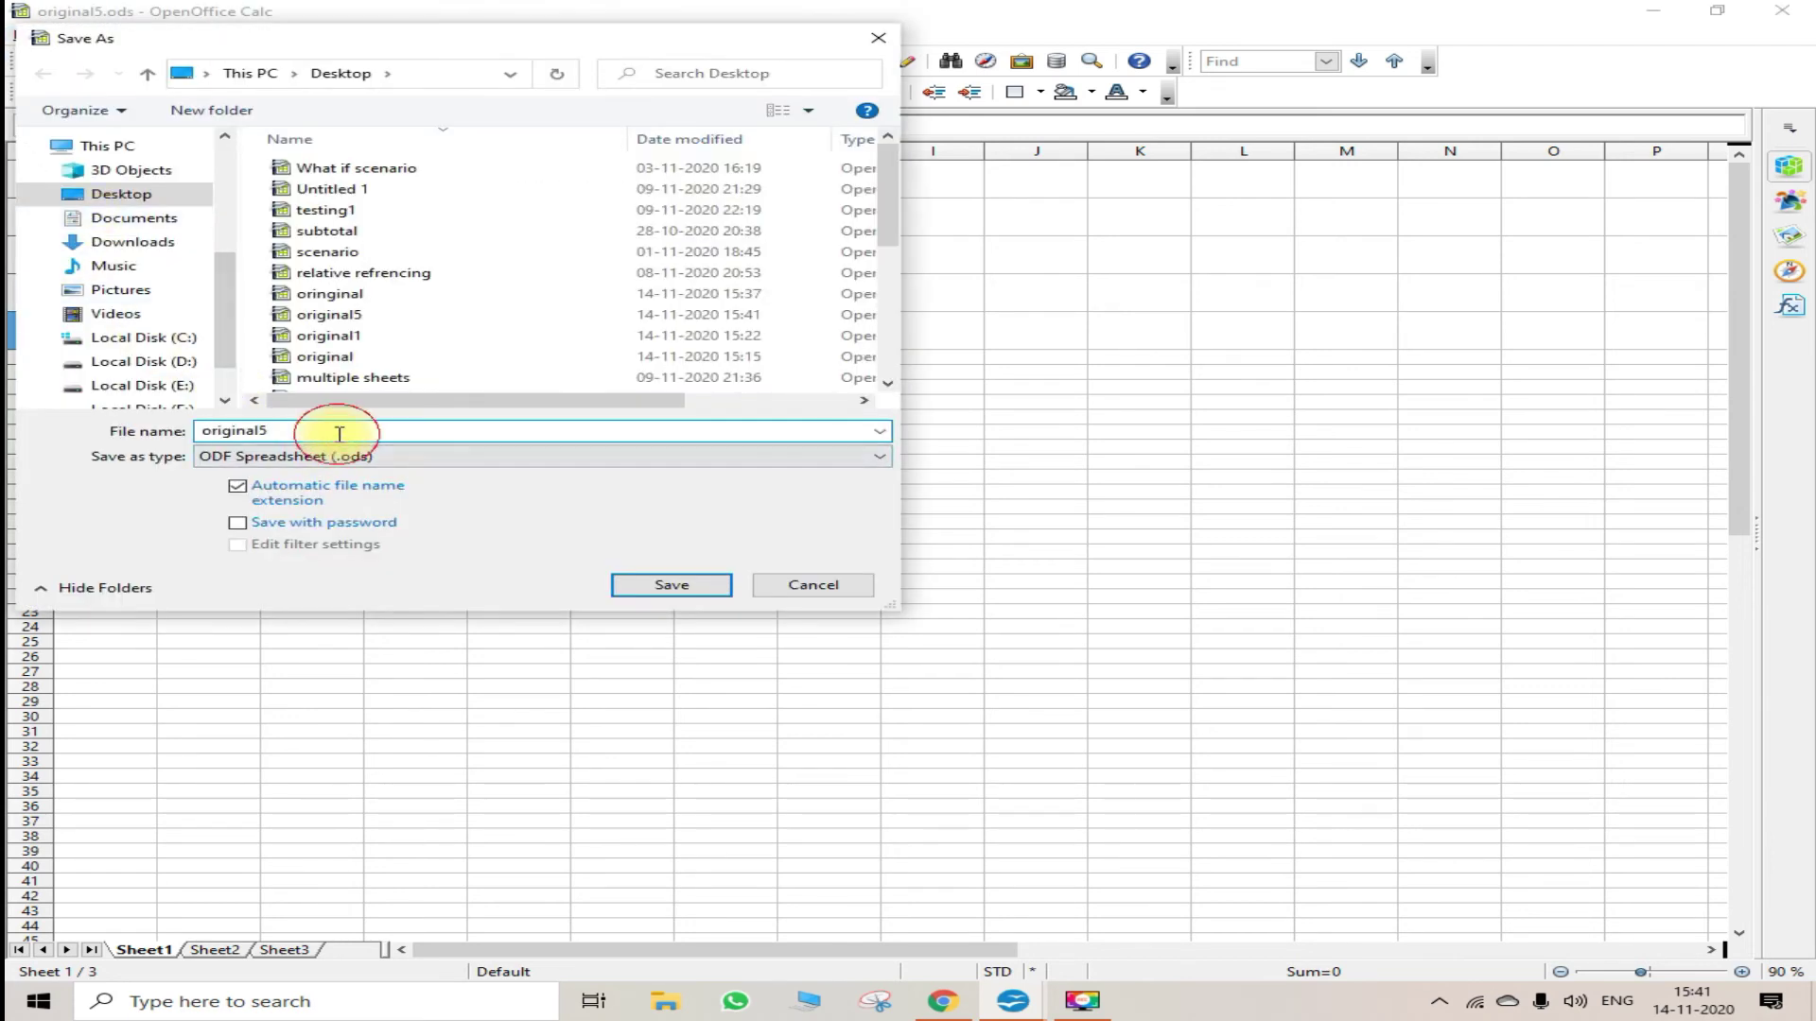
{"action": "key", "text": "BackSpace"}
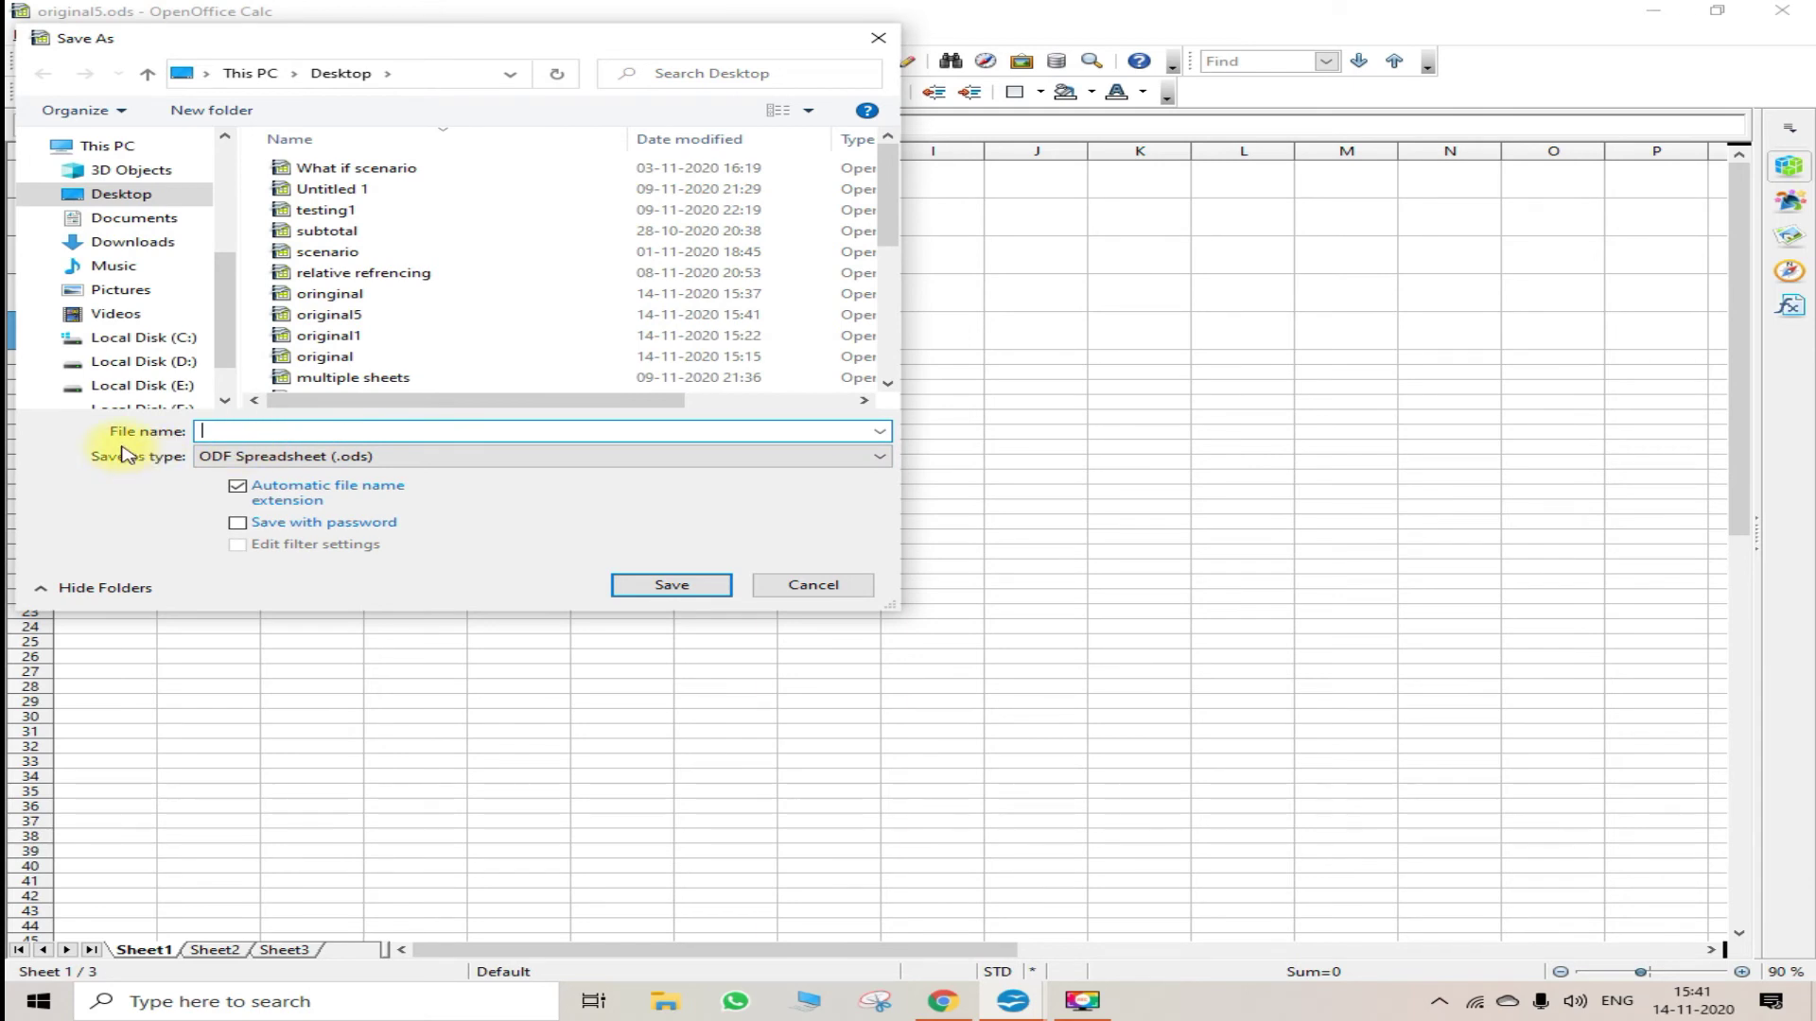
{"action": "type", "text": "cha"}
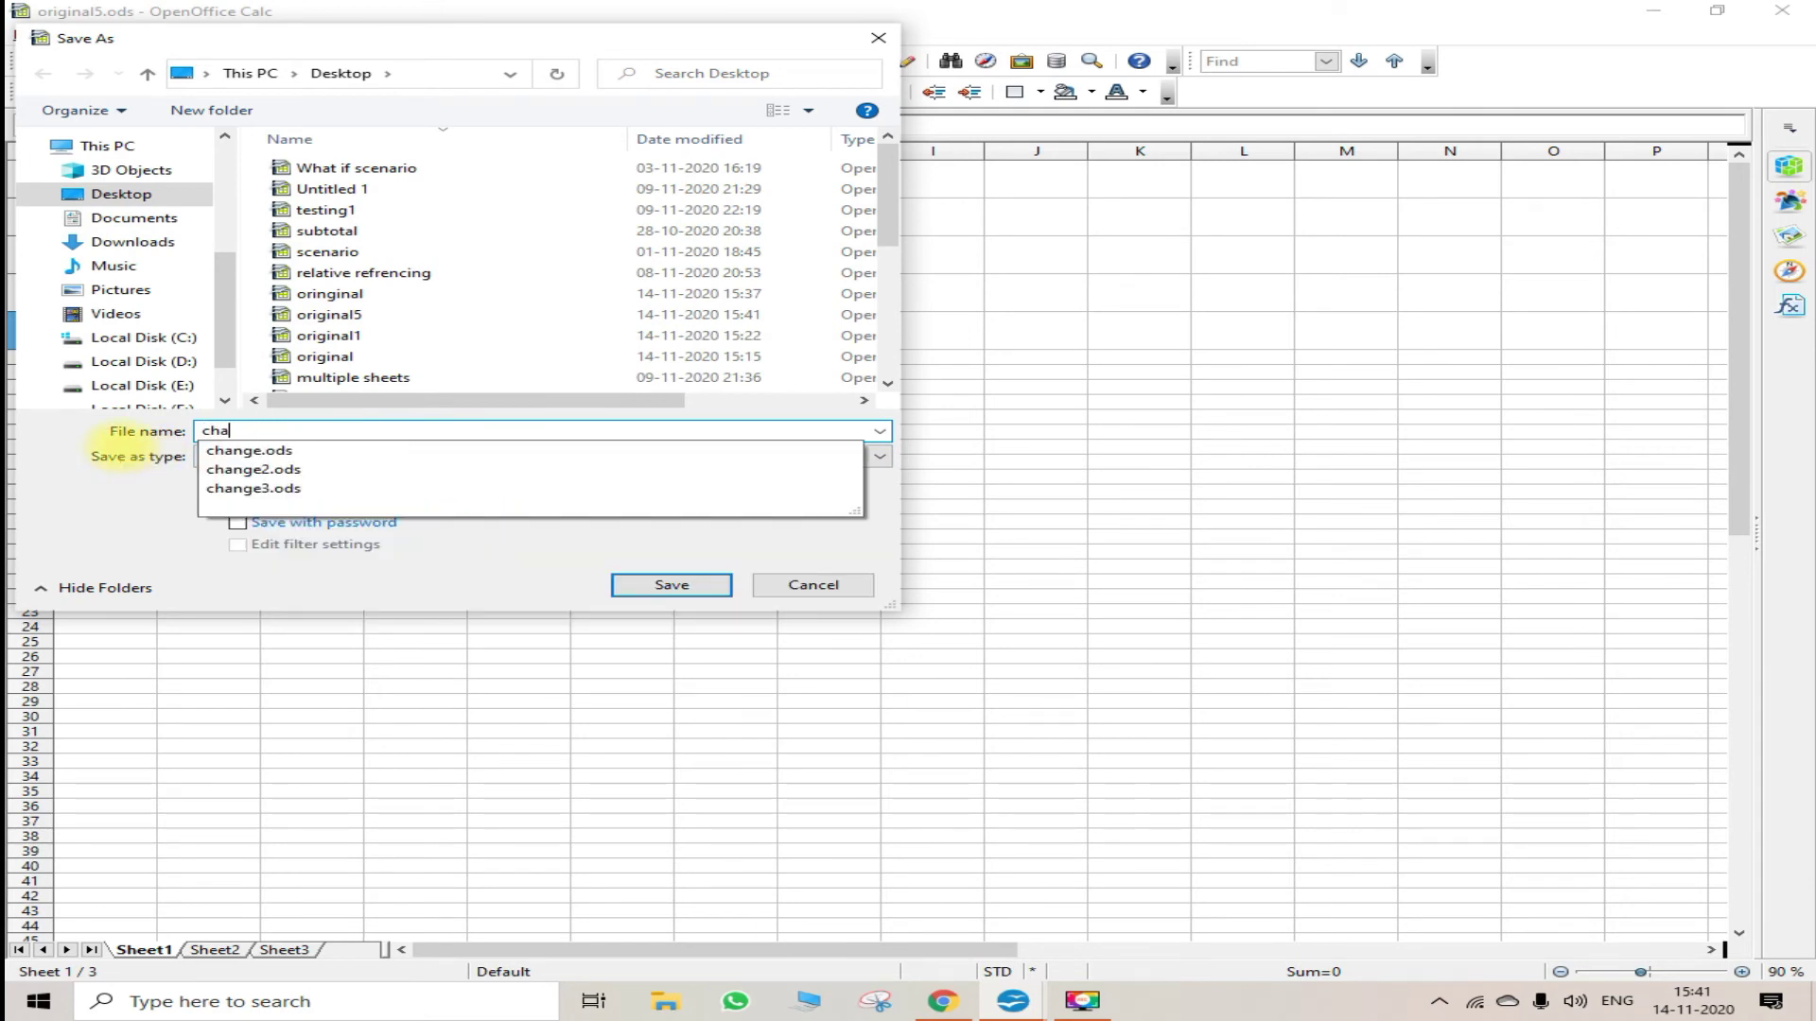
{"action": "type", "text": "nge5"}
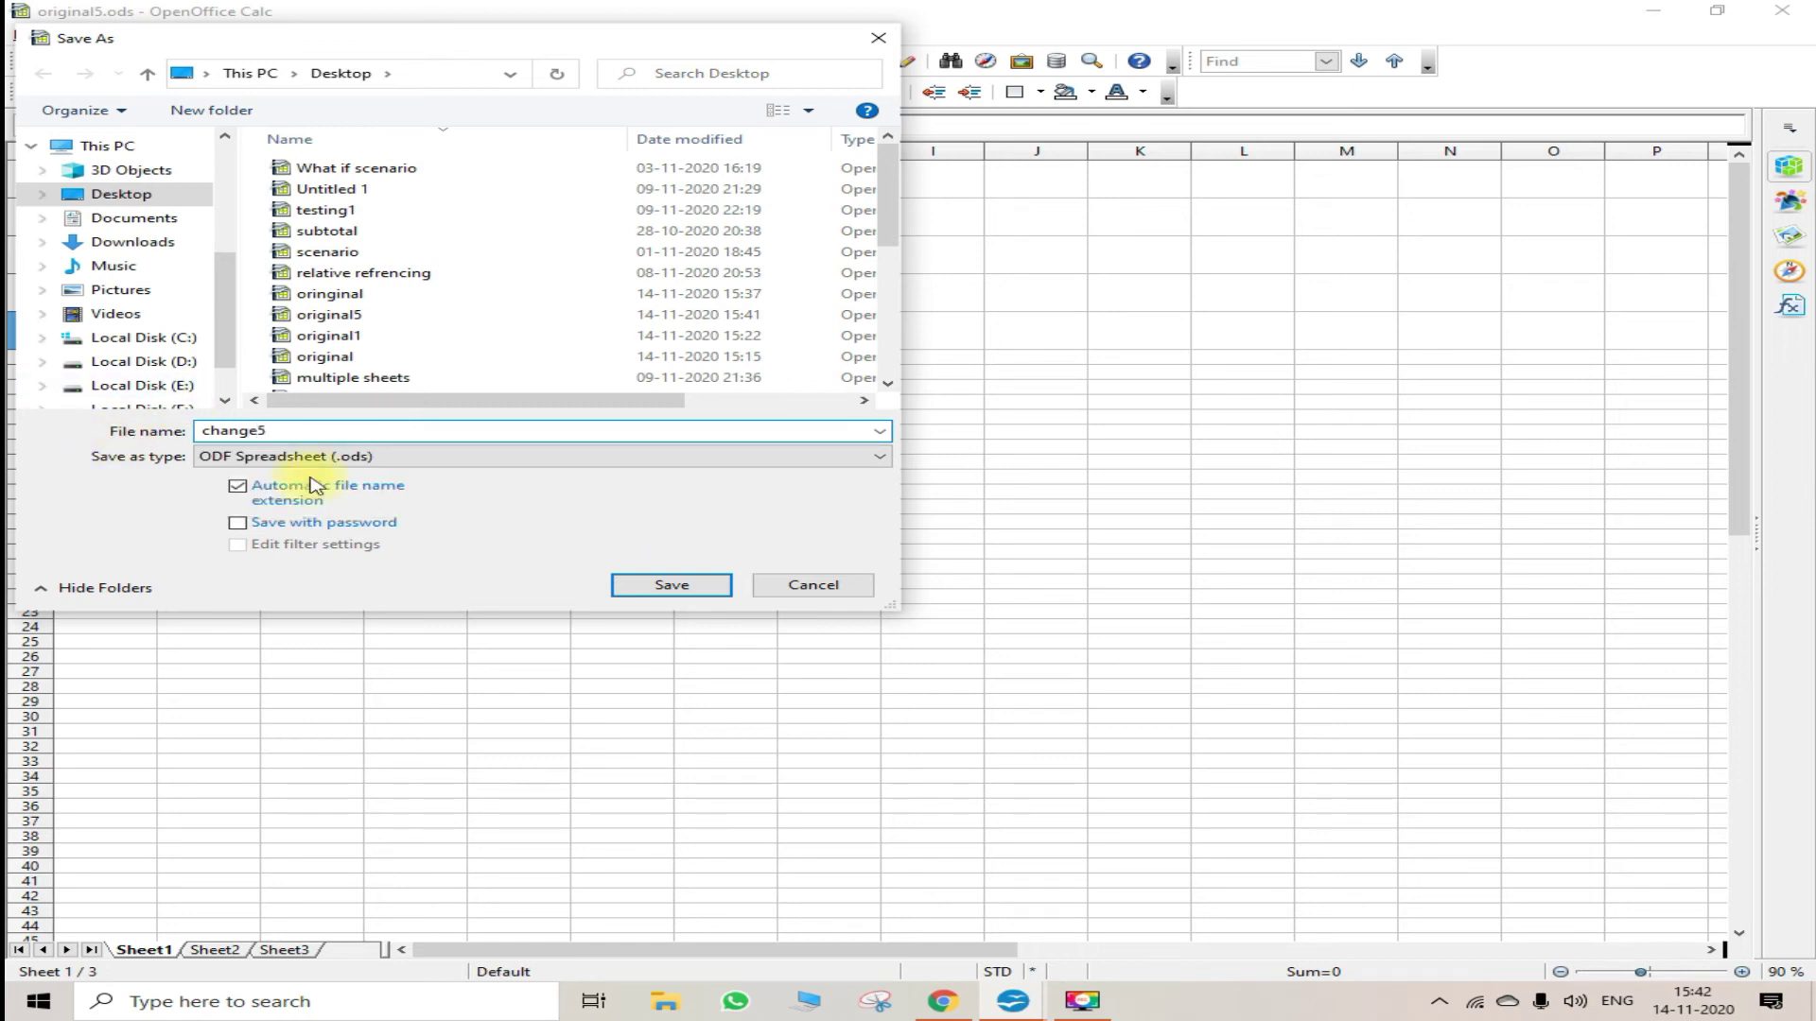
{"action": "left_click", "coordinate": [672, 586]}
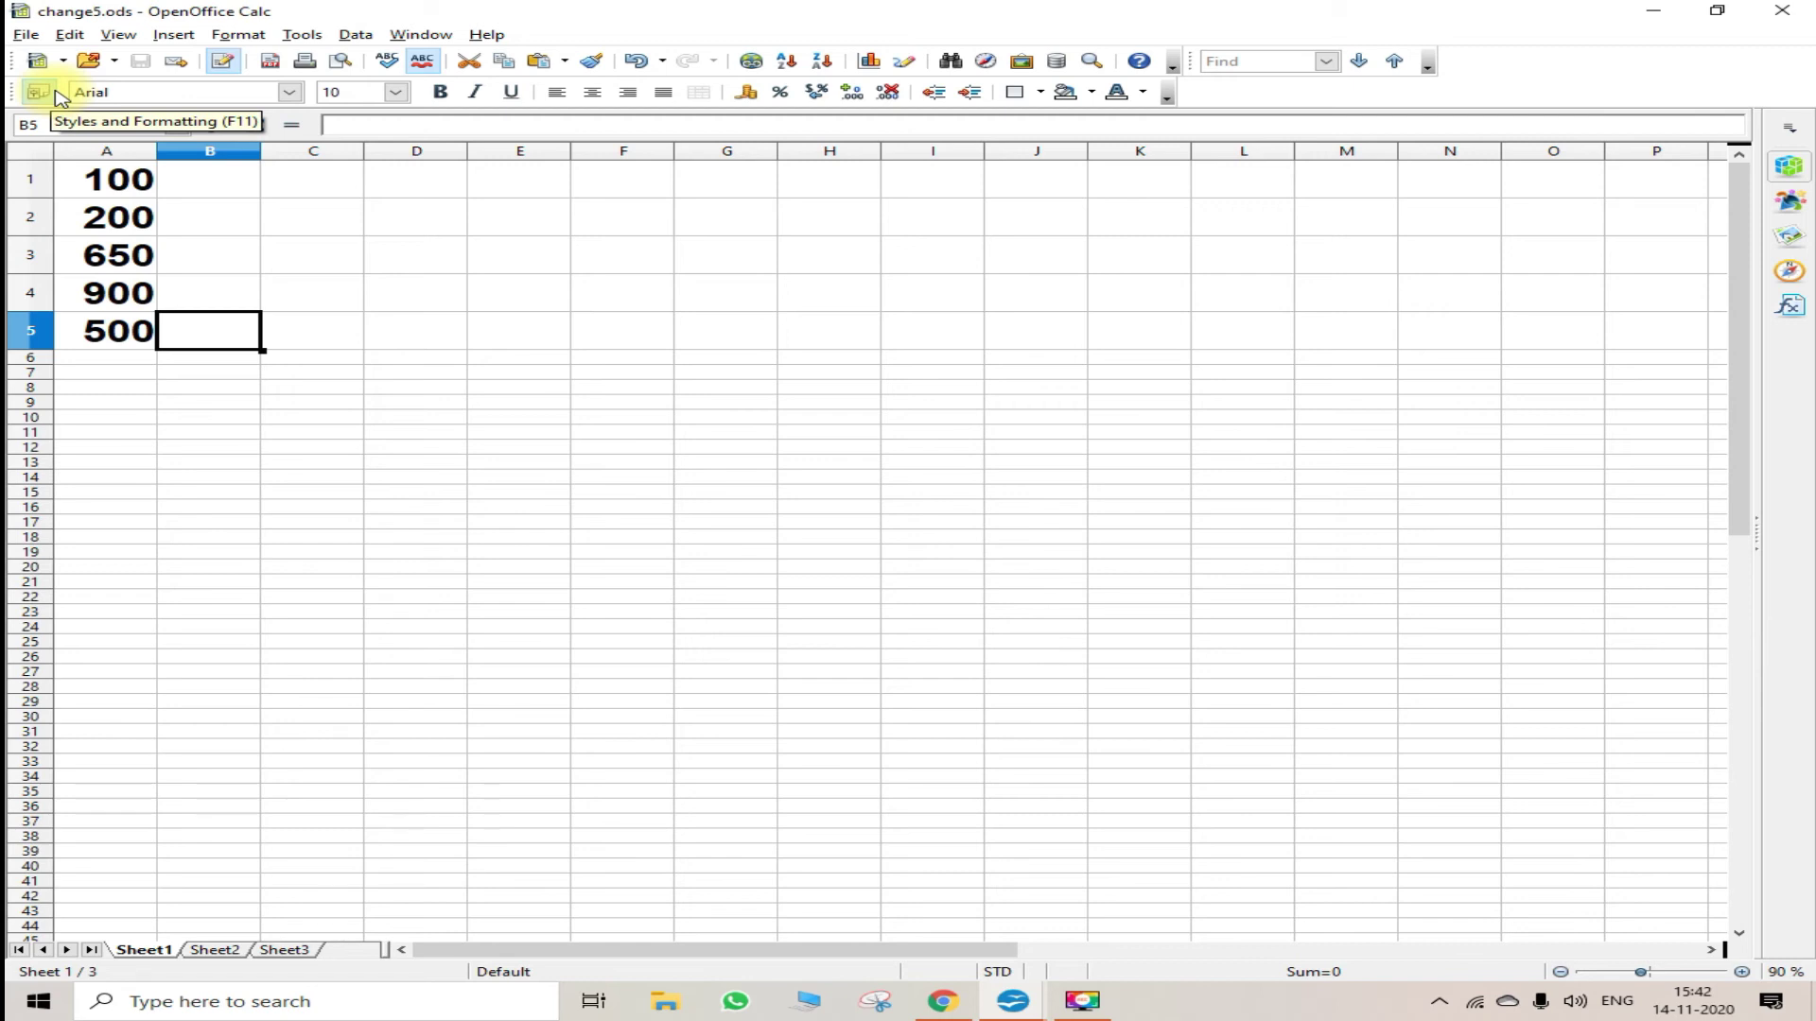
- Compare the current sheet against original5 to list the A3 and A4 differences
{"action": "left_click", "coordinate": [66, 36]}
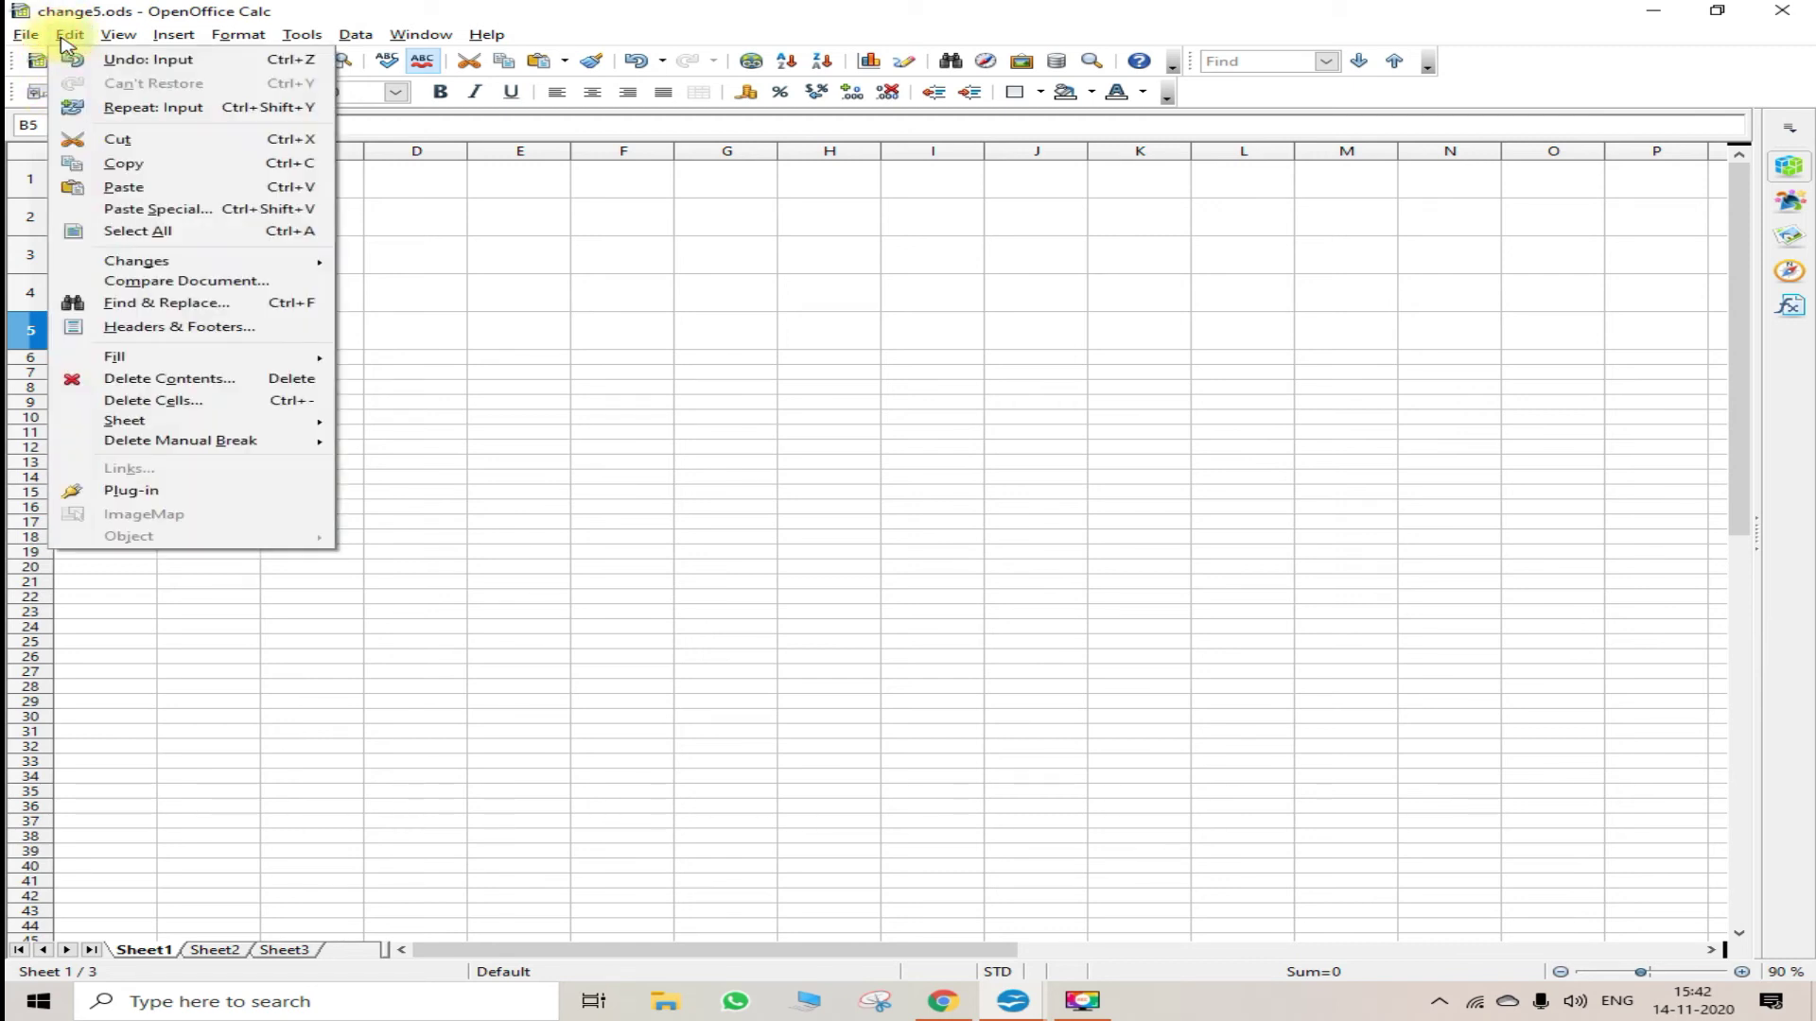
{"action": "left_click", "coordinate": [265, 284]}
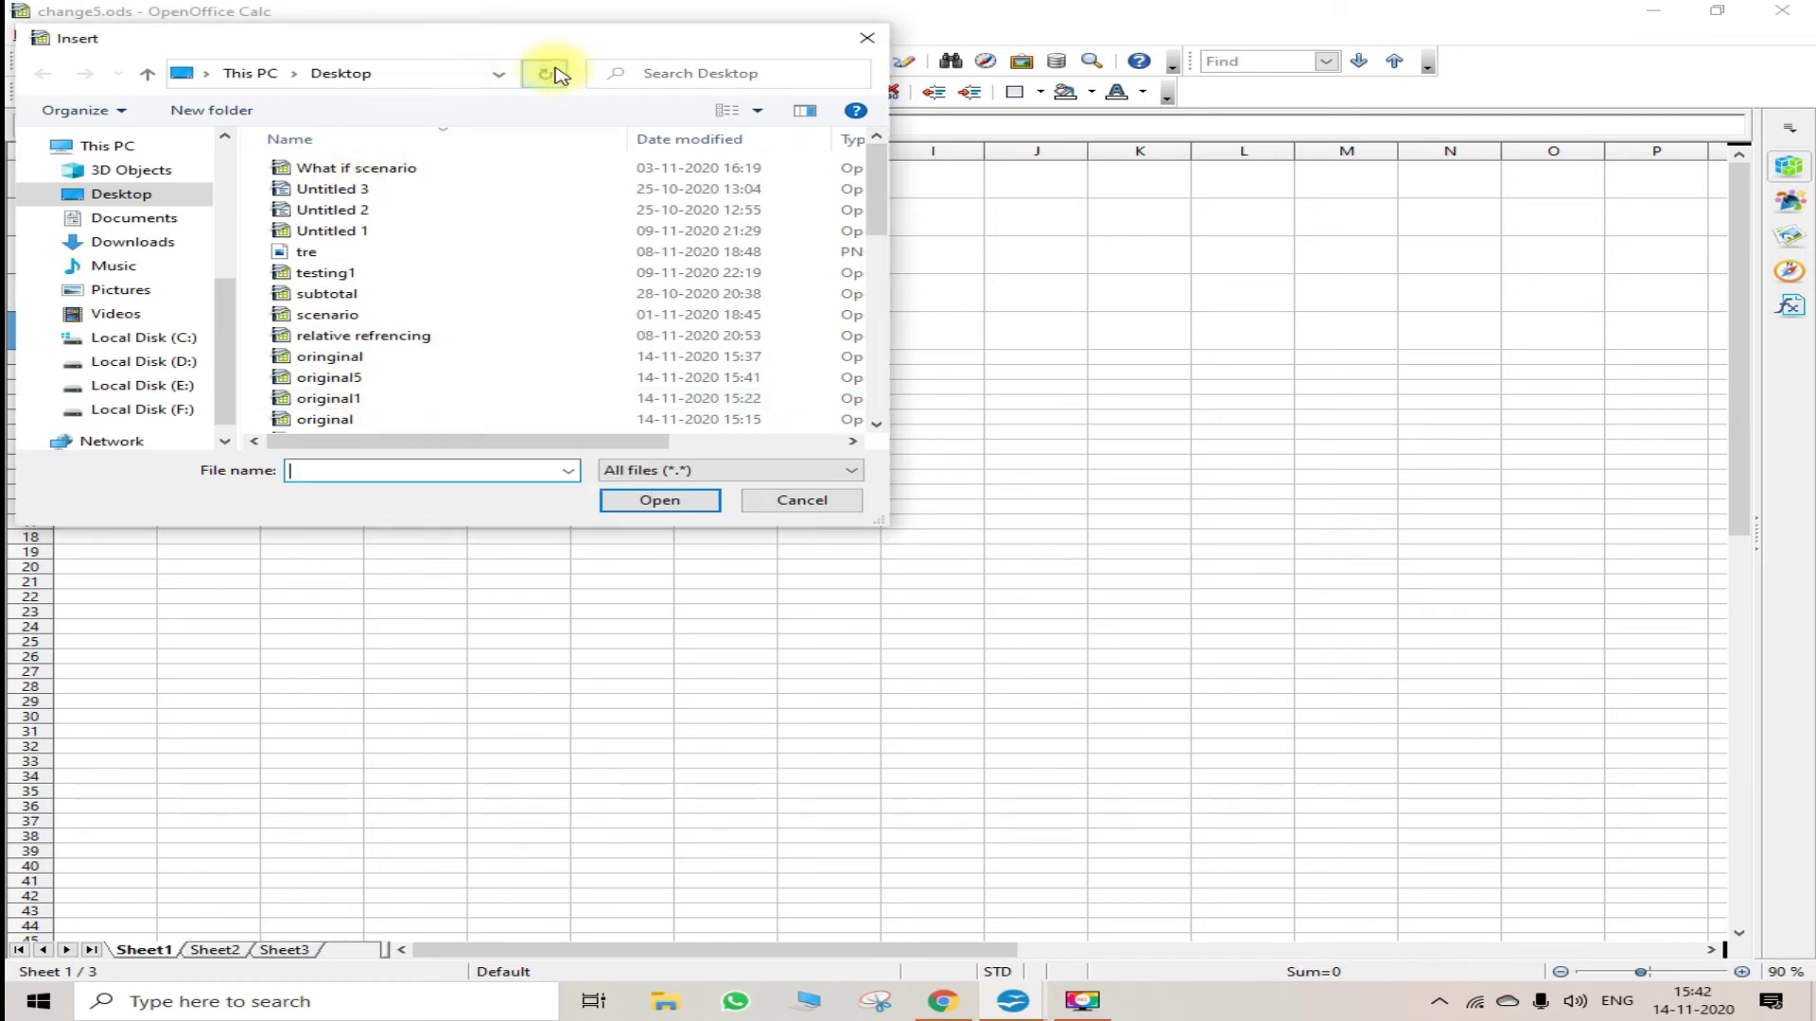
{"action": "left_click_drag", "start_coordinate": [816, 46], "coordinate": [1248, 229]}
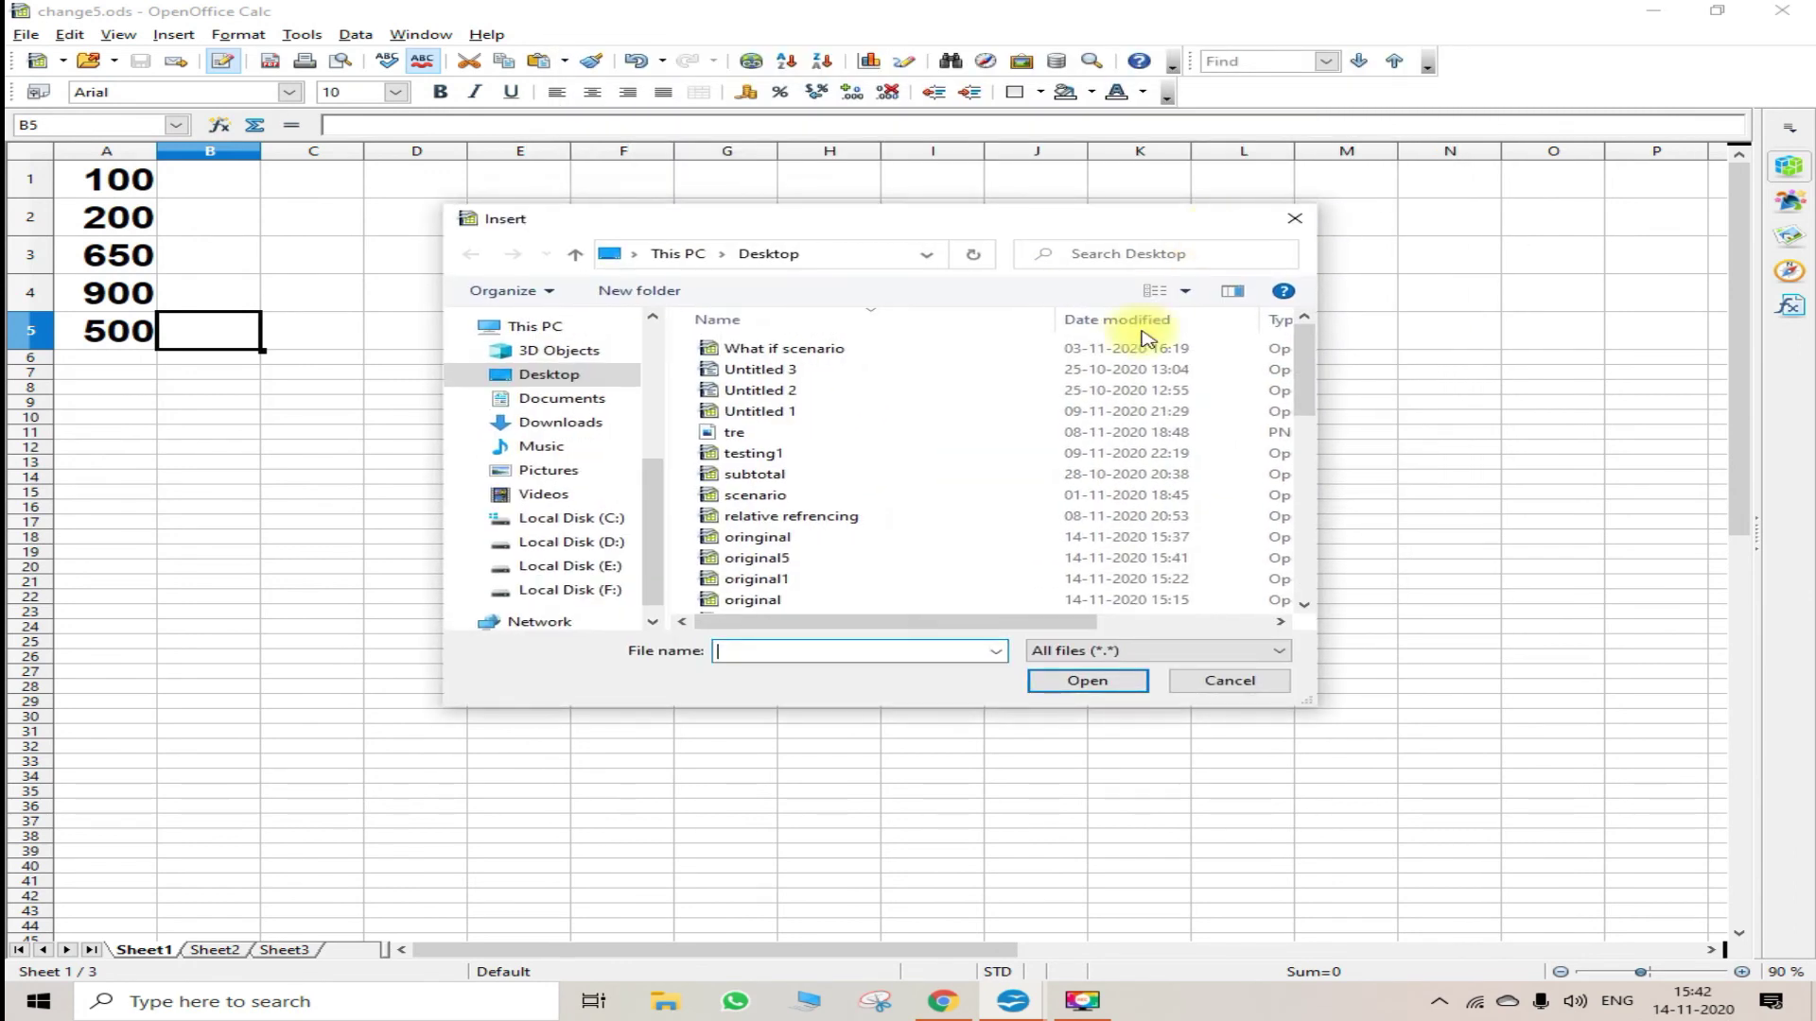
{"action": "left_click", "coordinate": [771, 563]}
{"action": "left_click", "coordinate": [1106, 686]}
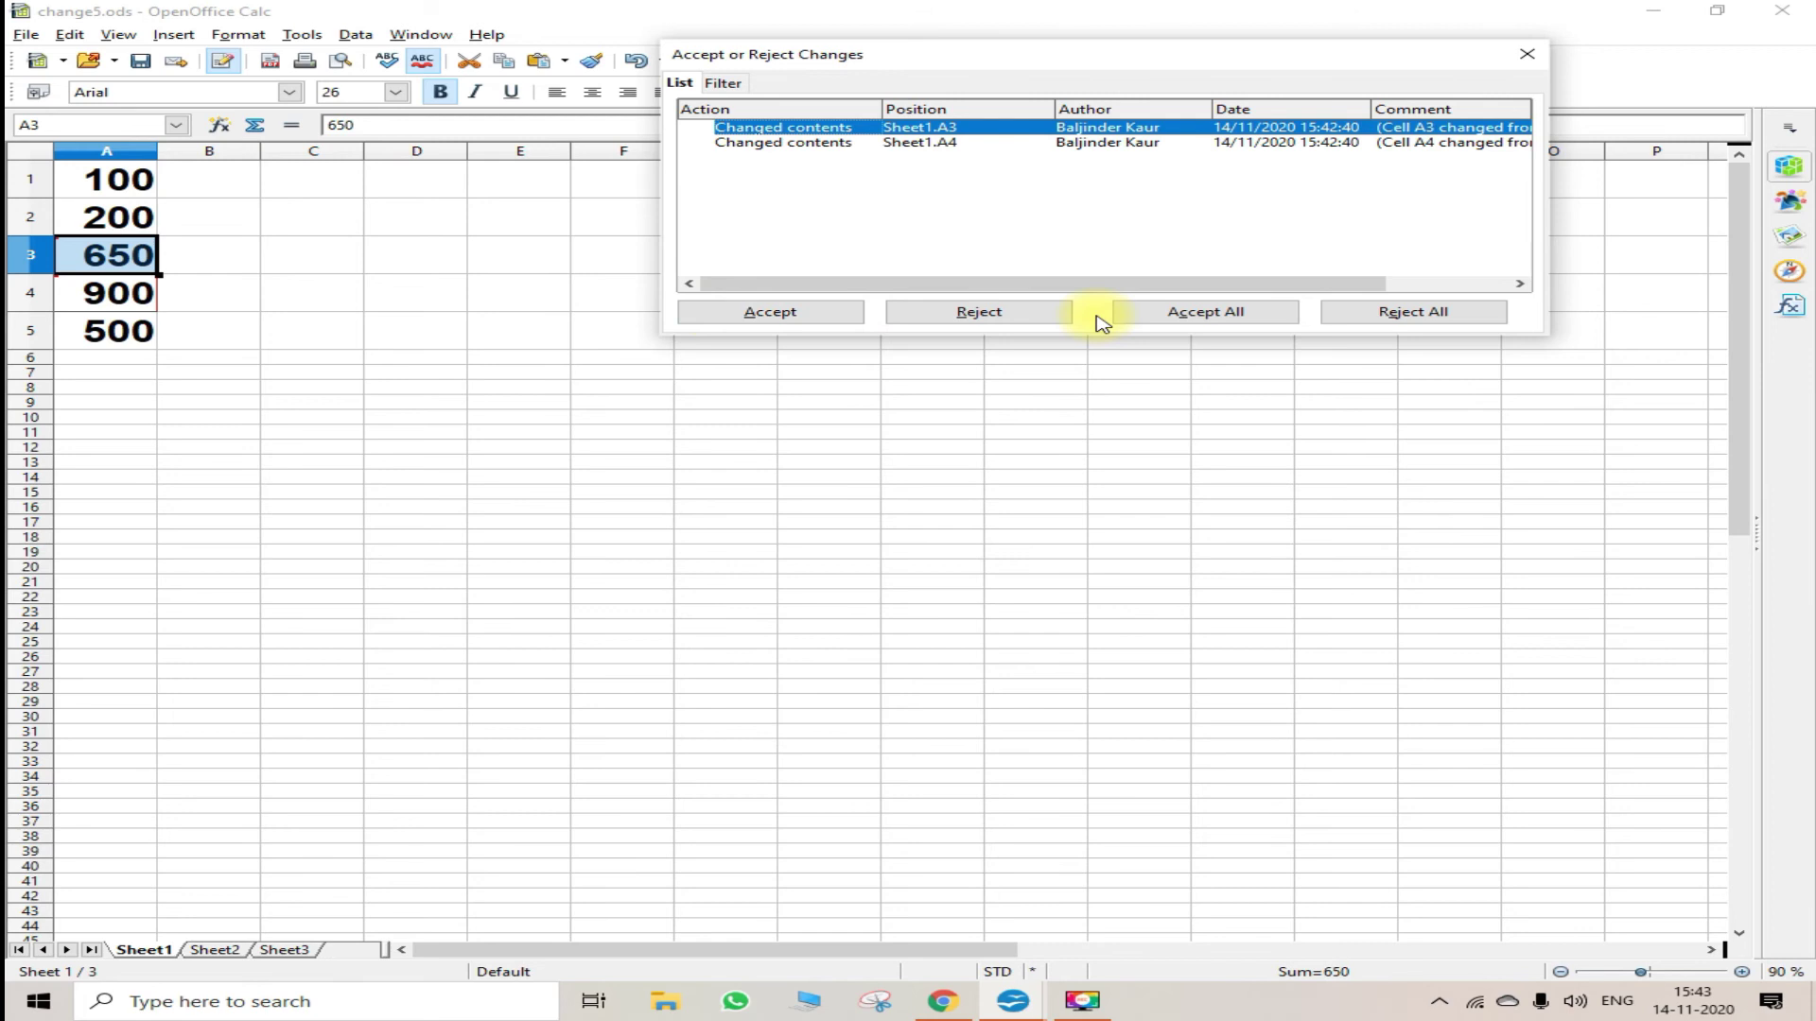
- Accept all listed changes, close the Accept or Reject Changes dialog, and select B5
{"action": "left_click", "coordinate": [1159, 313]}
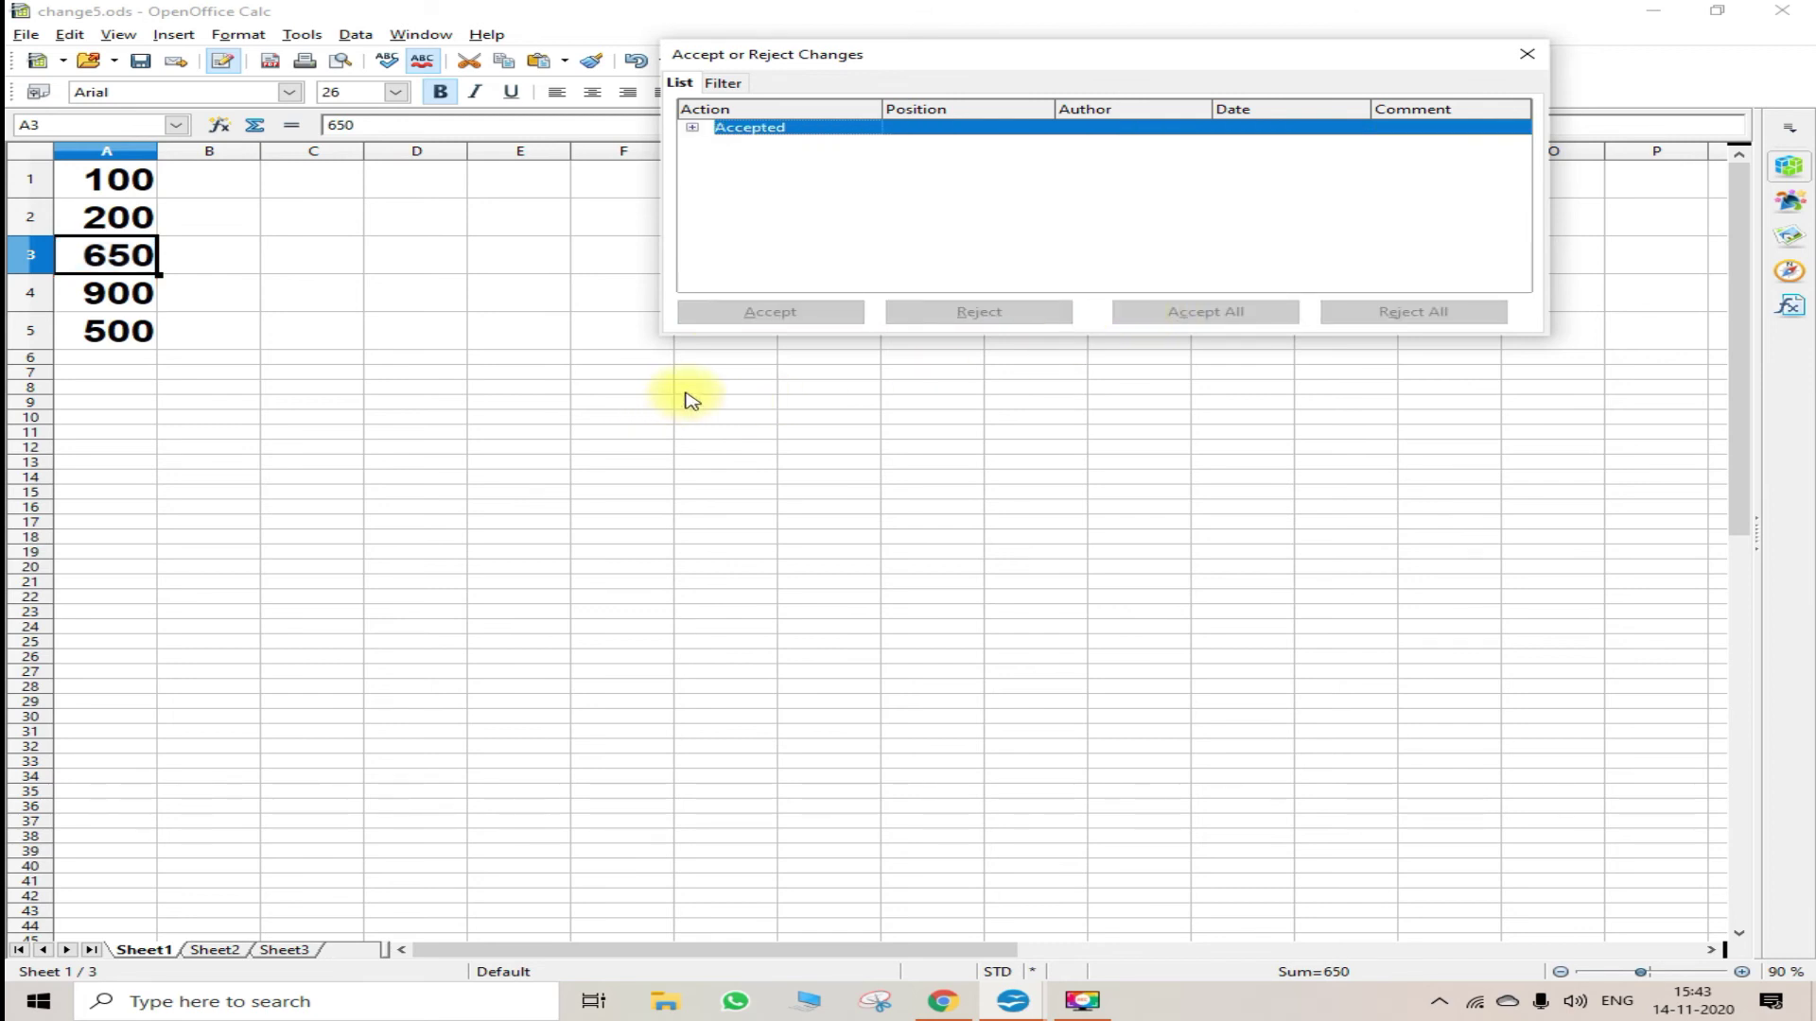
{"action": "left_click", "coordinate": [1527, 54]}
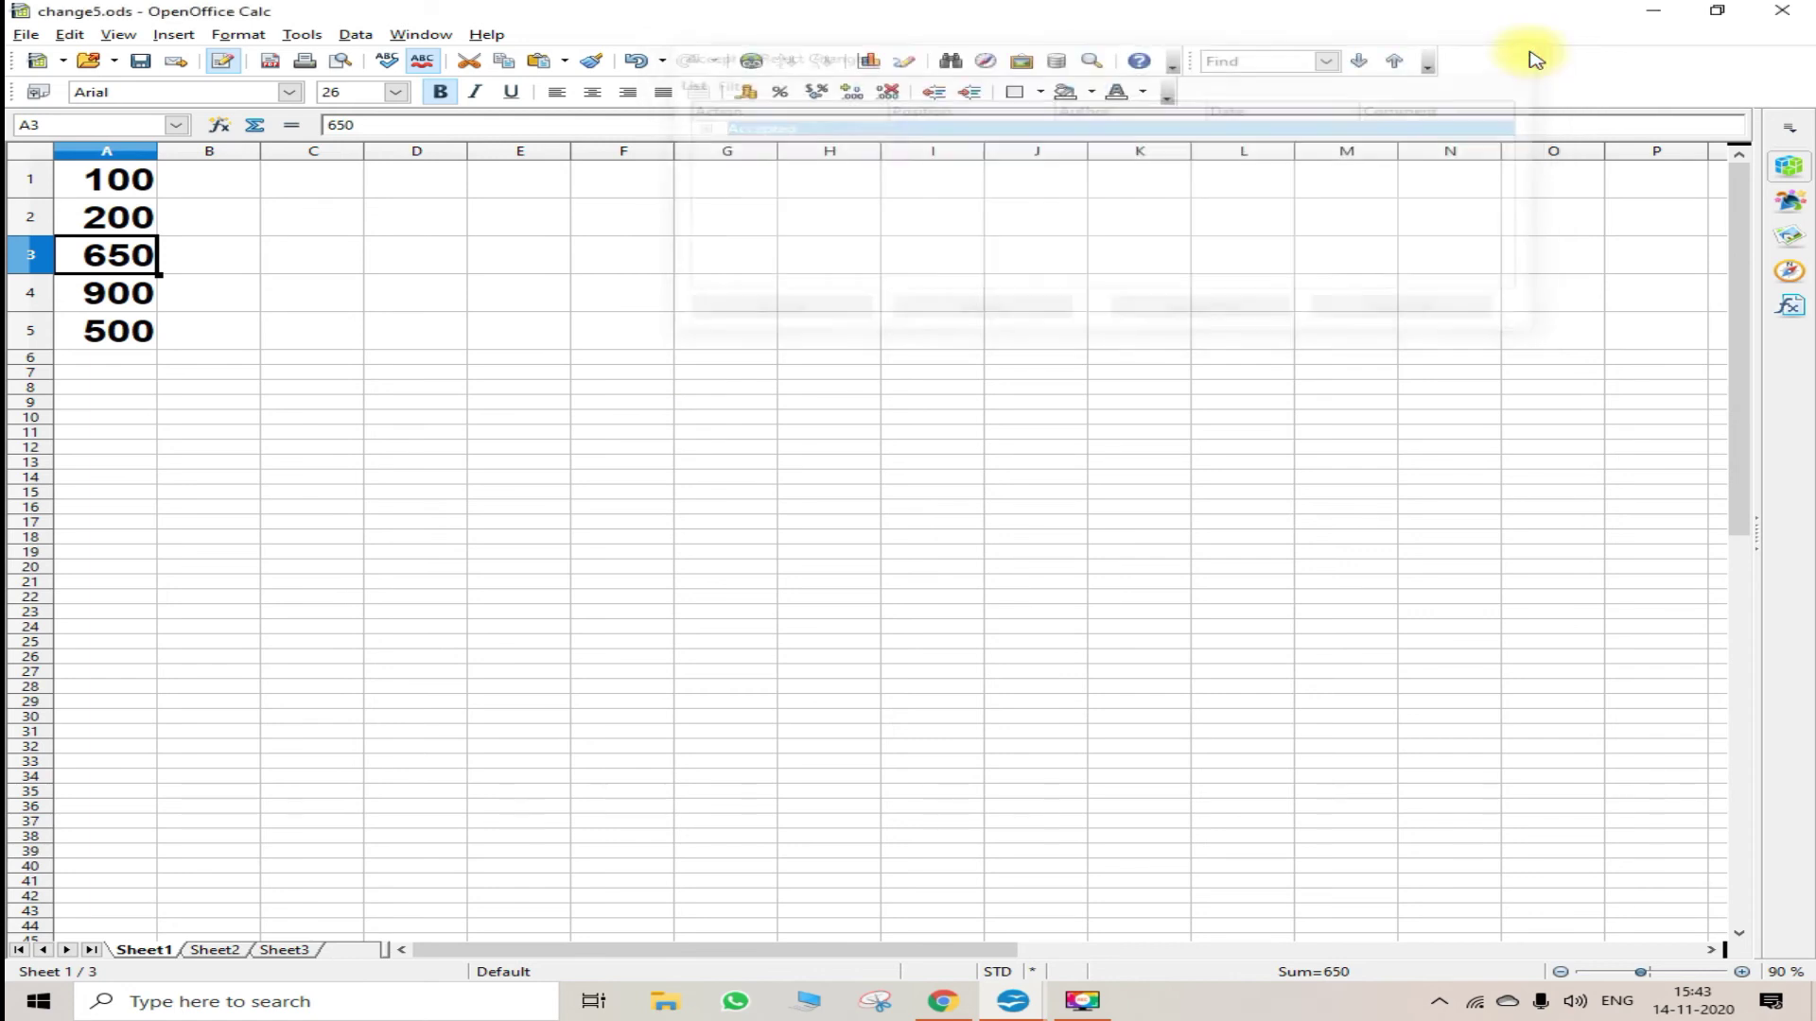
{"action": "left_click", "coordinate": [250, 338]}
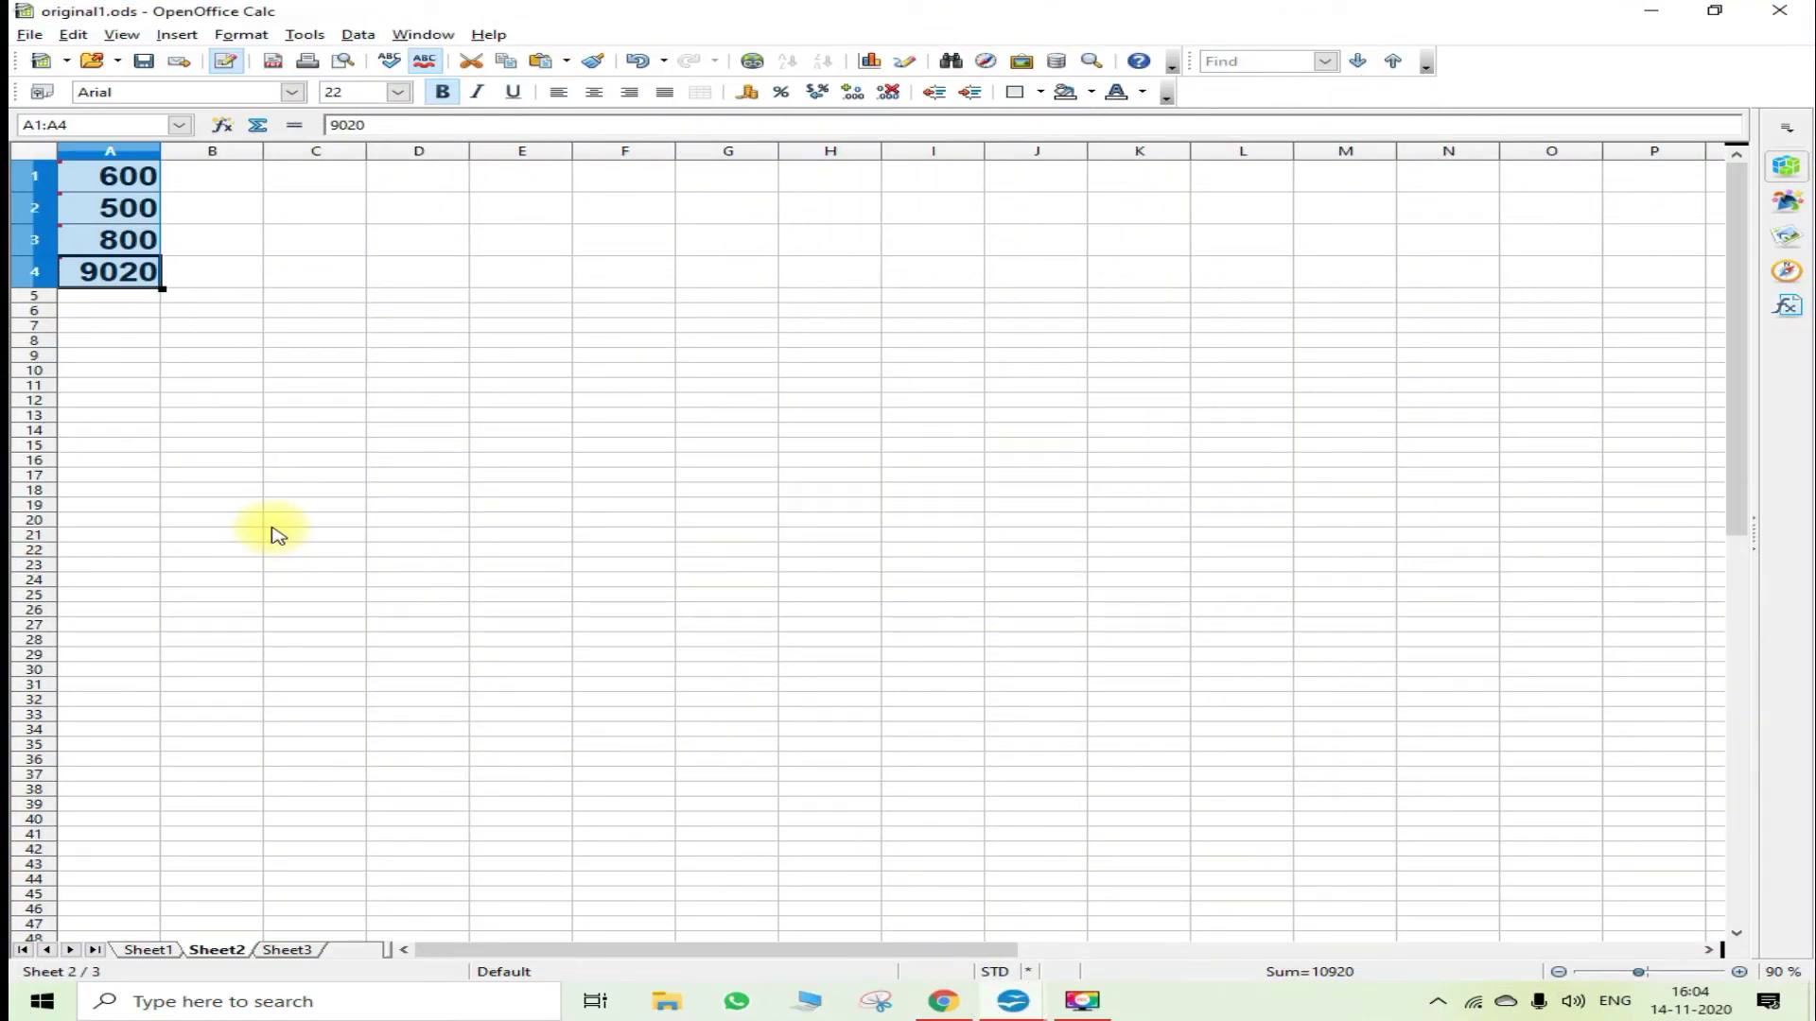
- Protect the recorded changes with a password, entering it and confirming it
{"action": "left_click", "coordinate": [73, 35]}
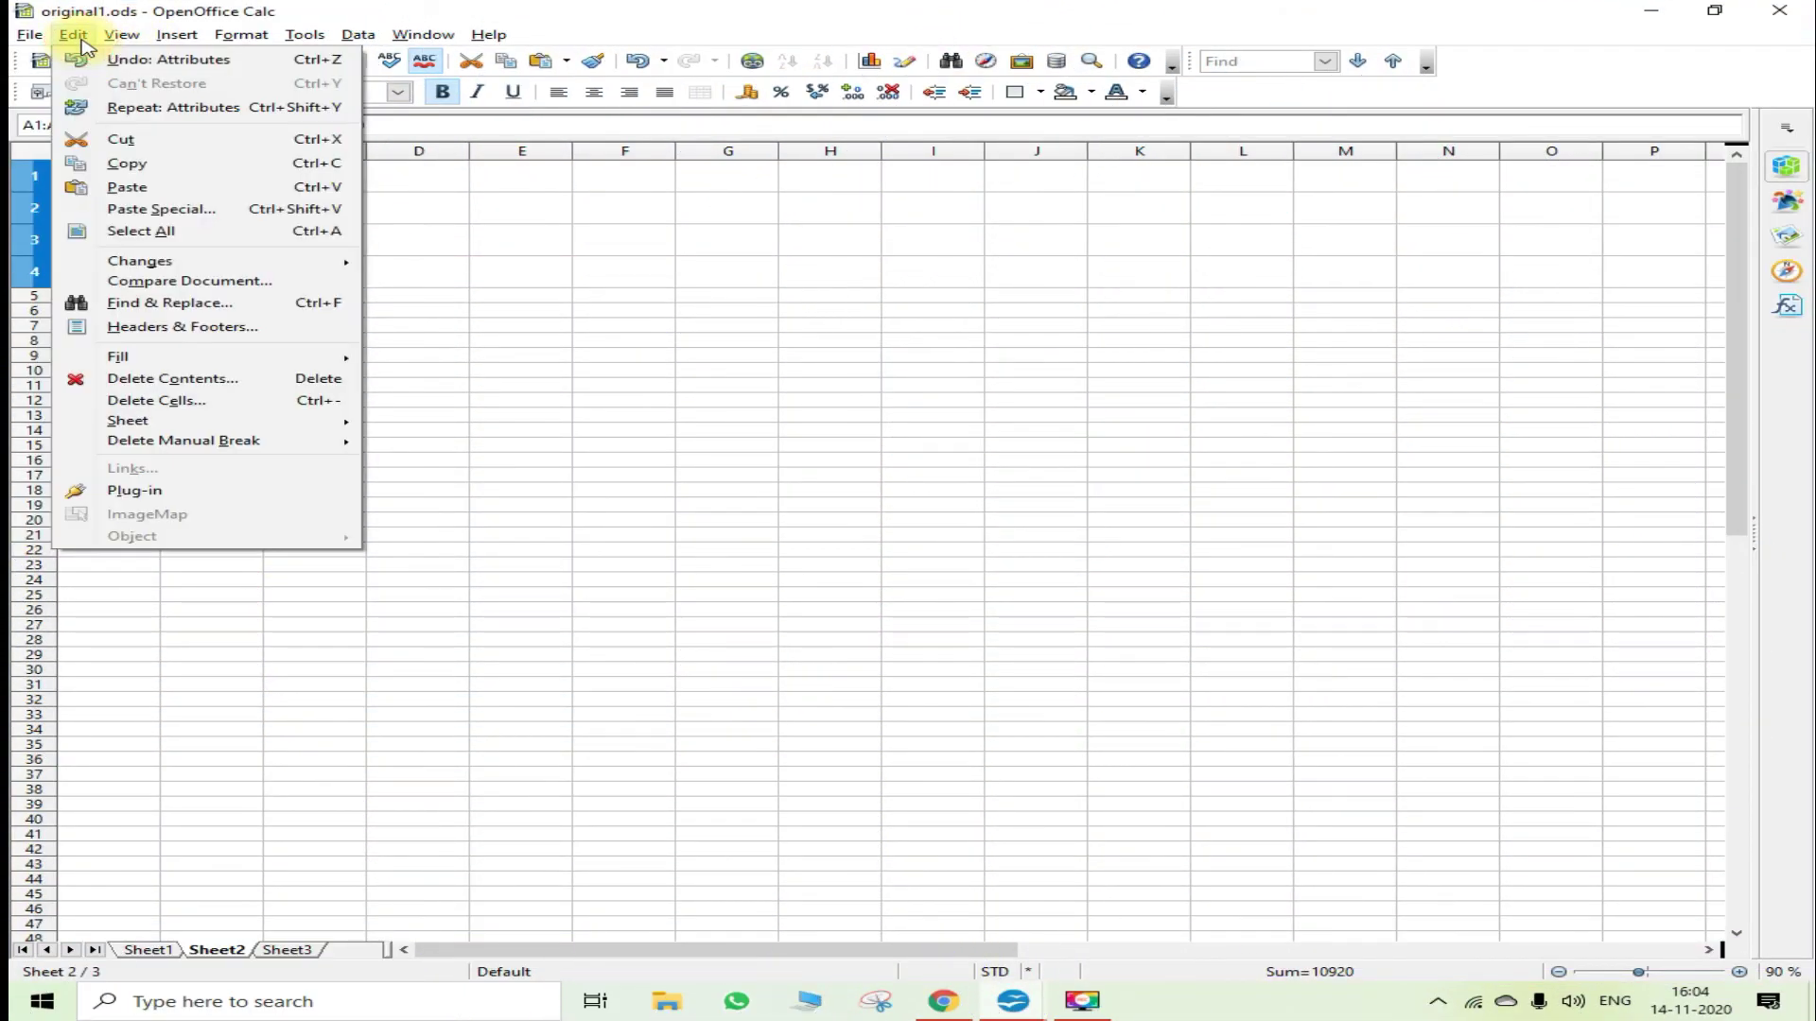
{"action": "mouse_move", "coordinate": [257, 265]}
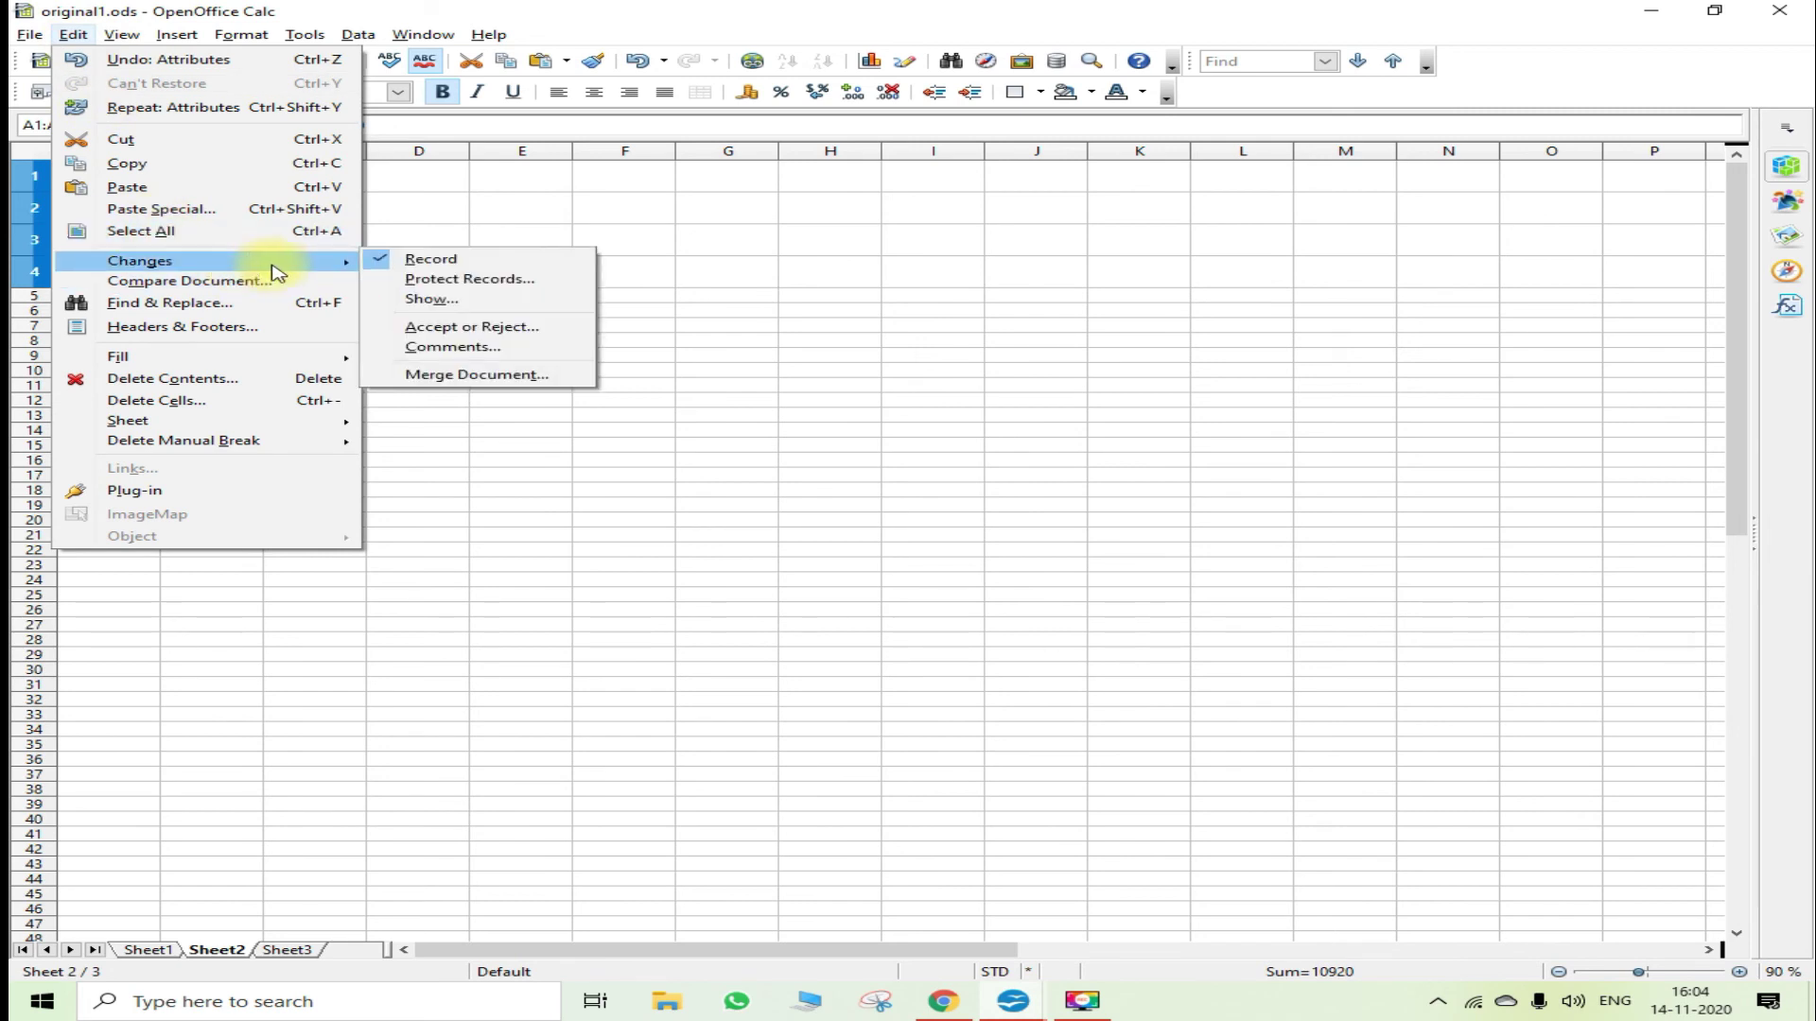
{"action": "left_click", "coordinate": [518, 280]}
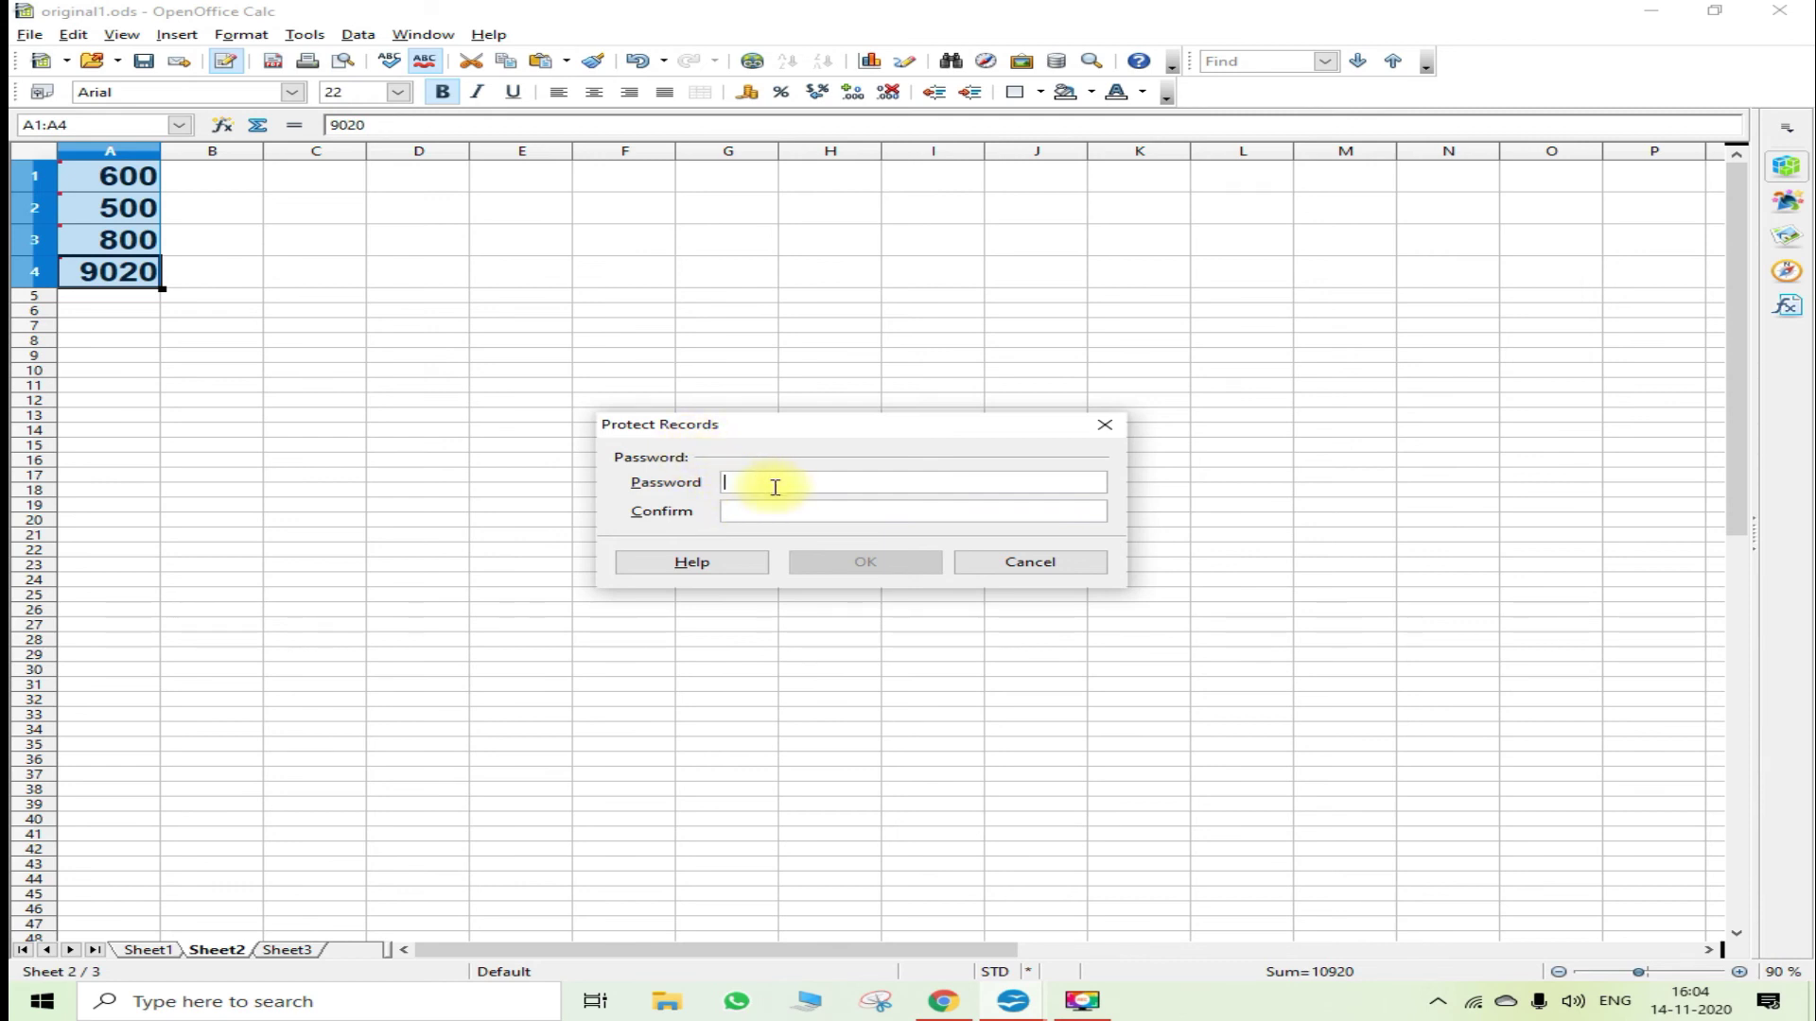
{"action": "type", "text": "123"}
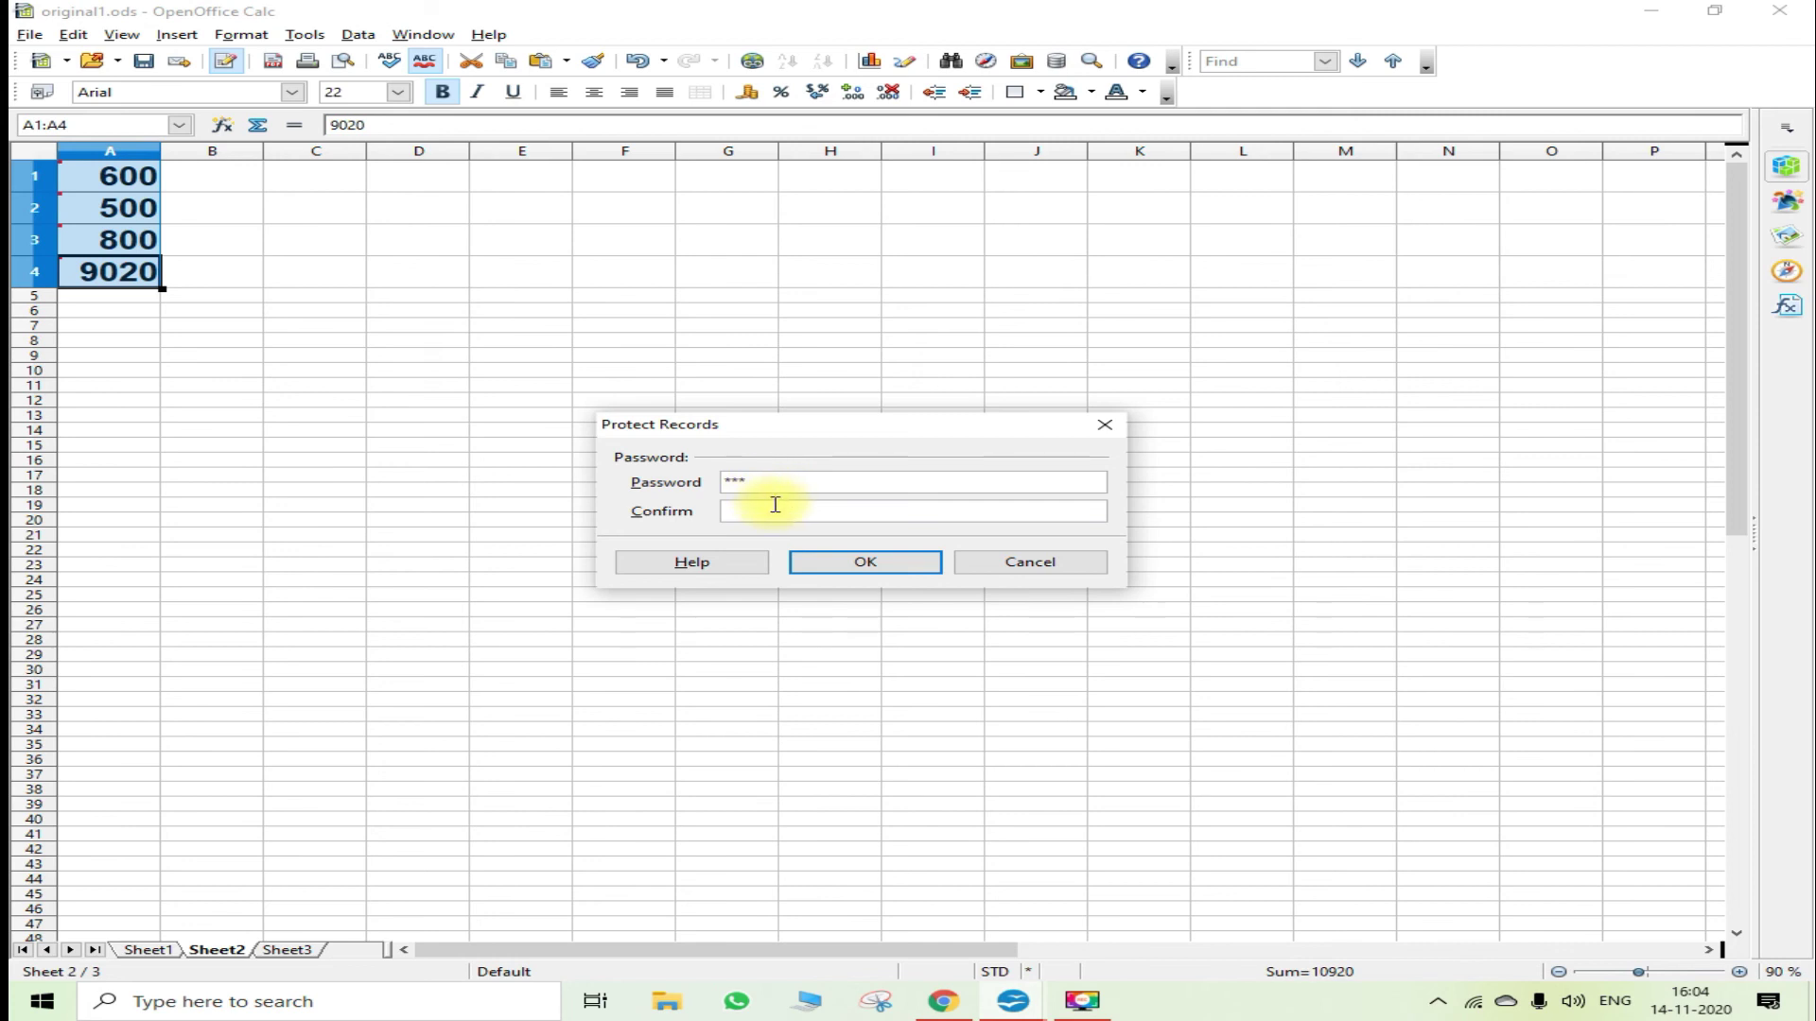
{"action": "left_click", "coordinate": [775, 504]}
{"action": "type", "text": "123"}
{"action": "left_click", "coordinate": [881, 566]}
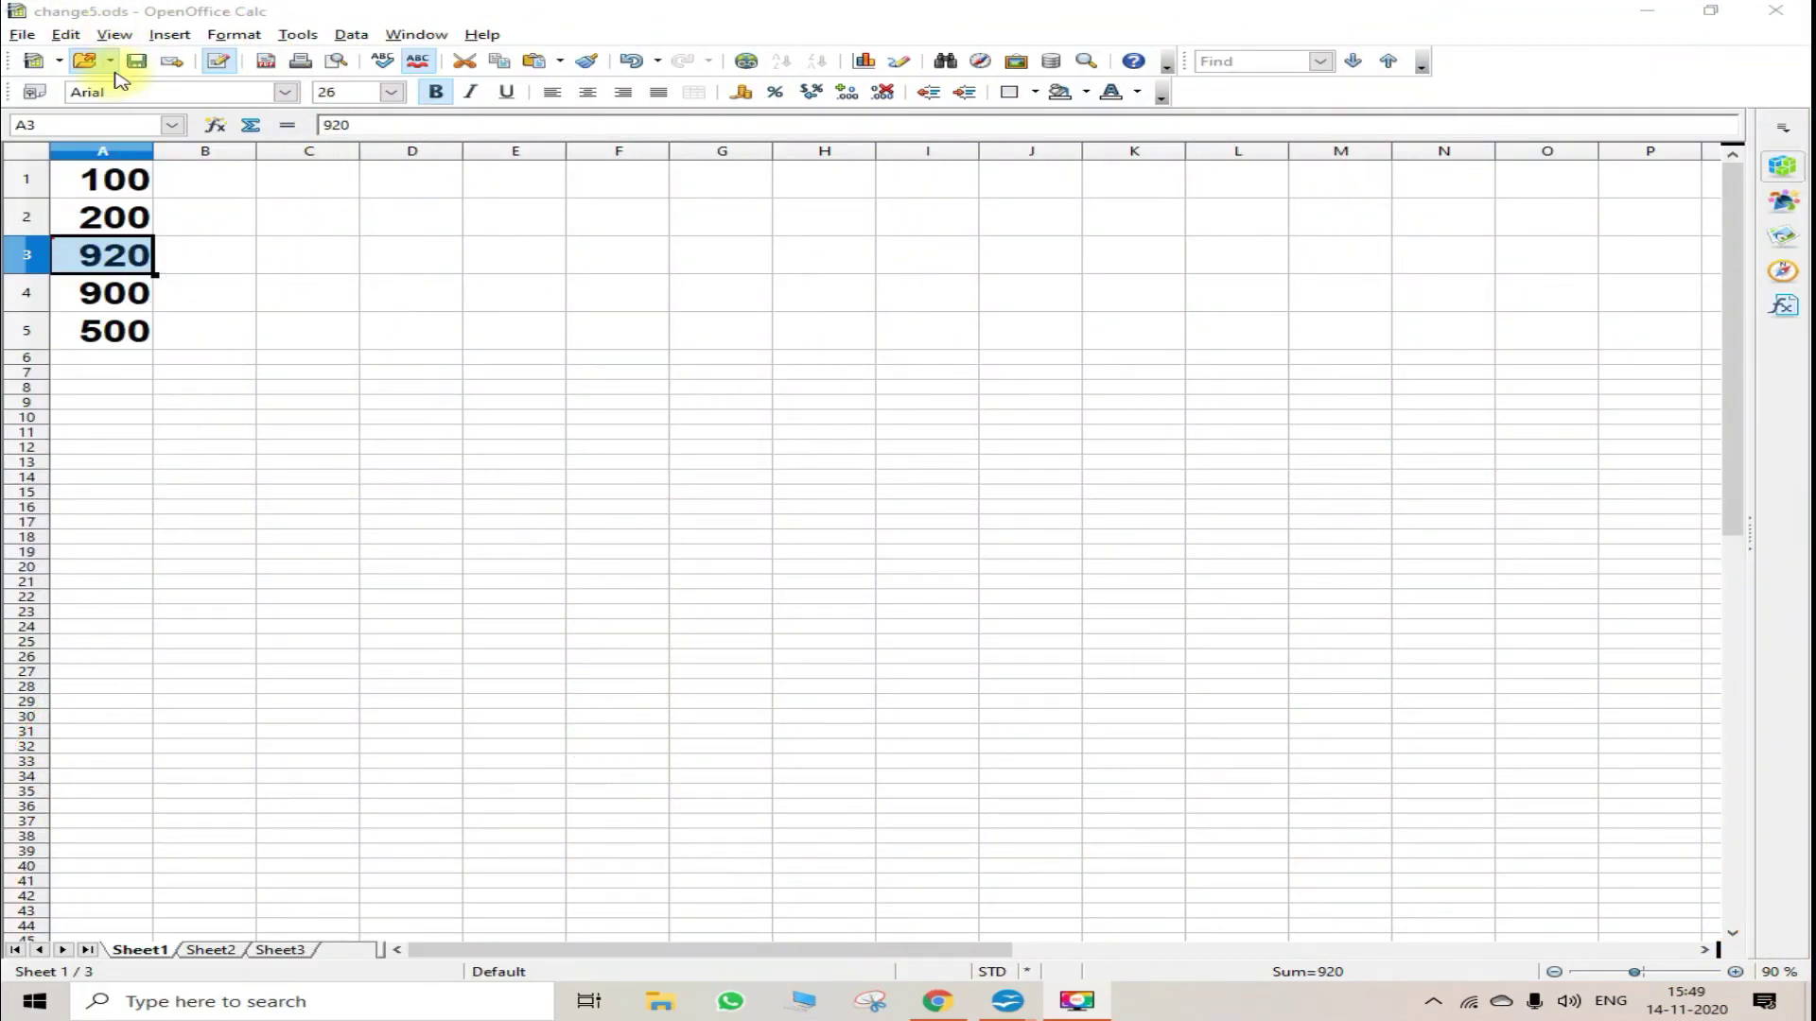
- Merge original5 into change5 and accept the A3 change from 650 to 920
{"action": "left_click", "coordinate": [62, 36]}
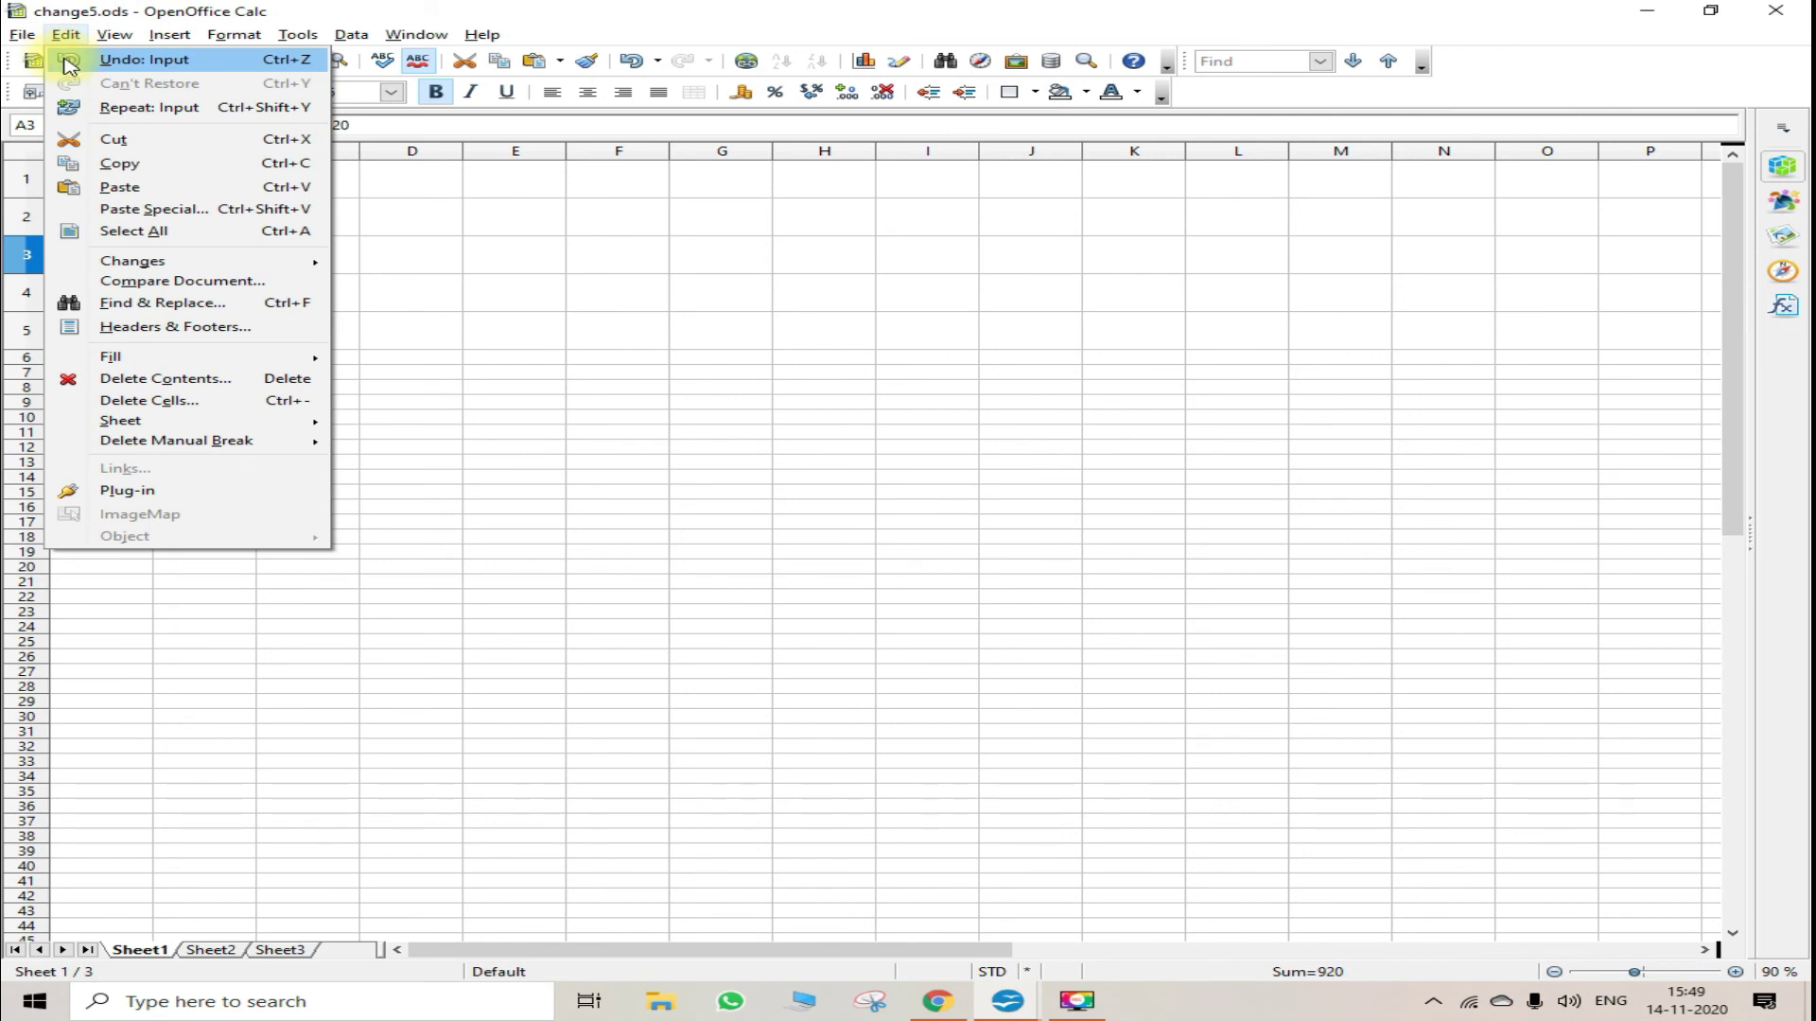
{"action": "mouse_move", "coordinate": [133, 260]}
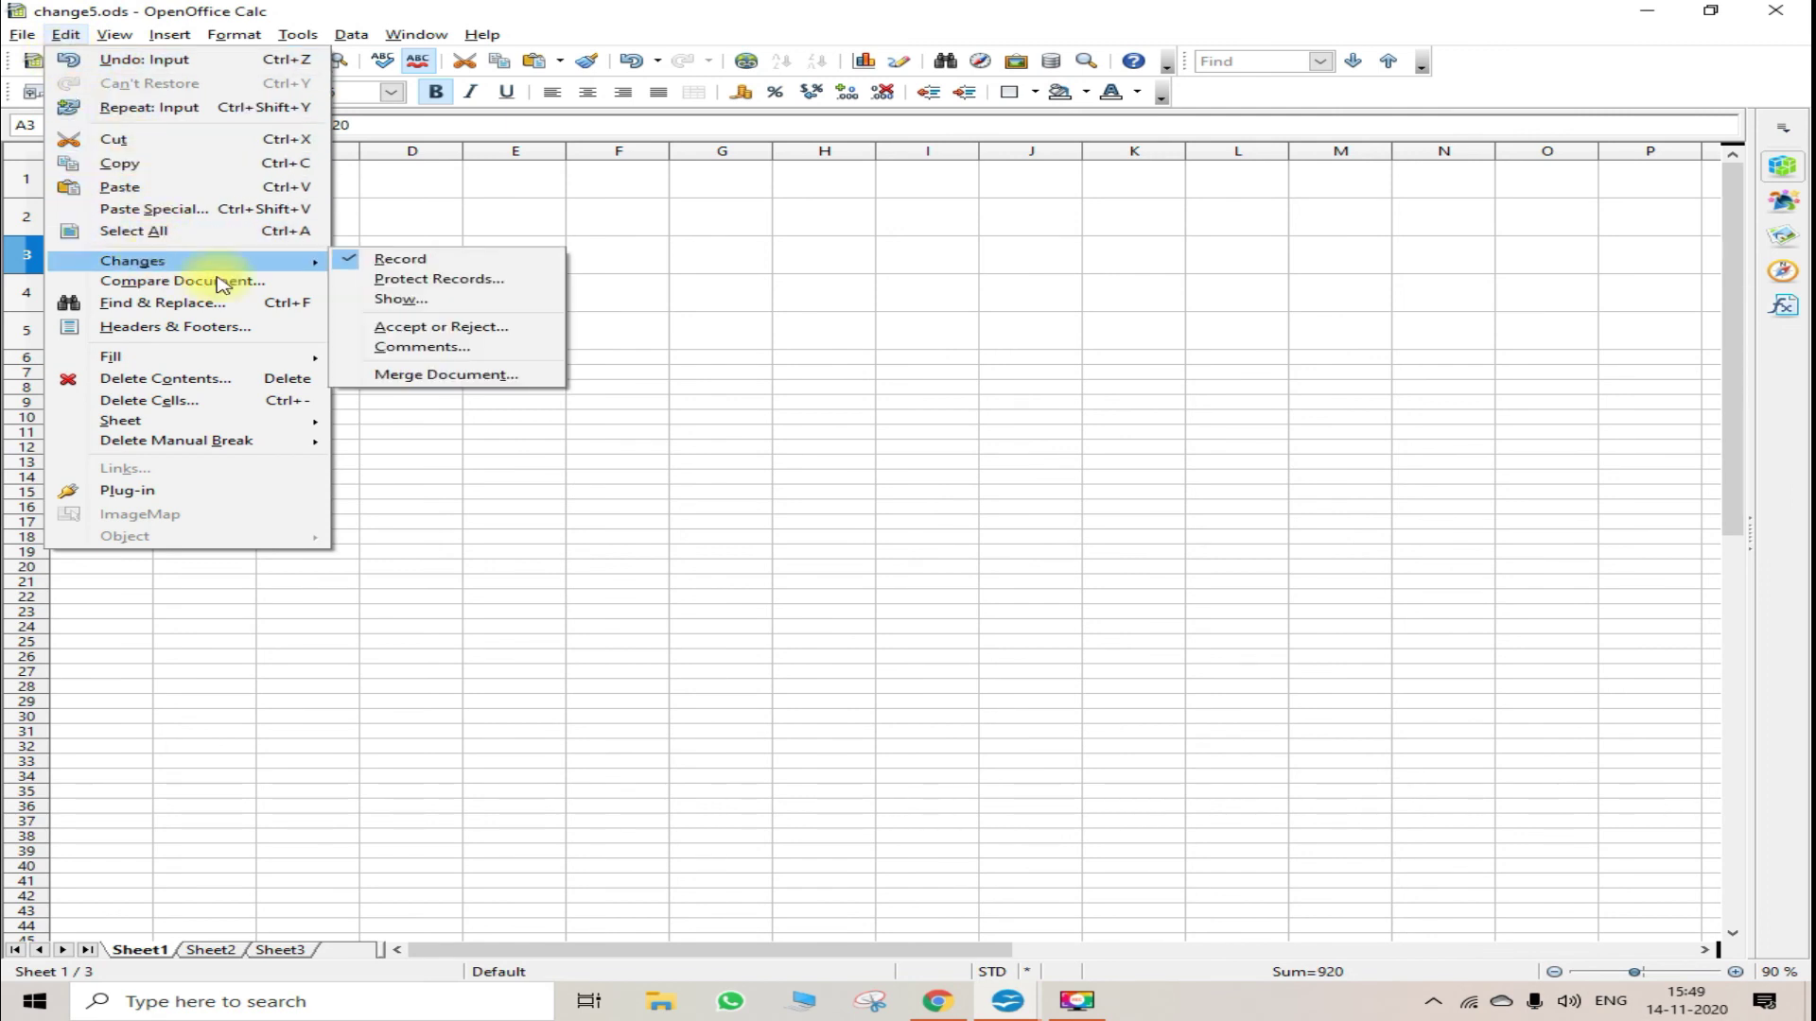
{"action": "left_click", "coordinate": [519, 375]}
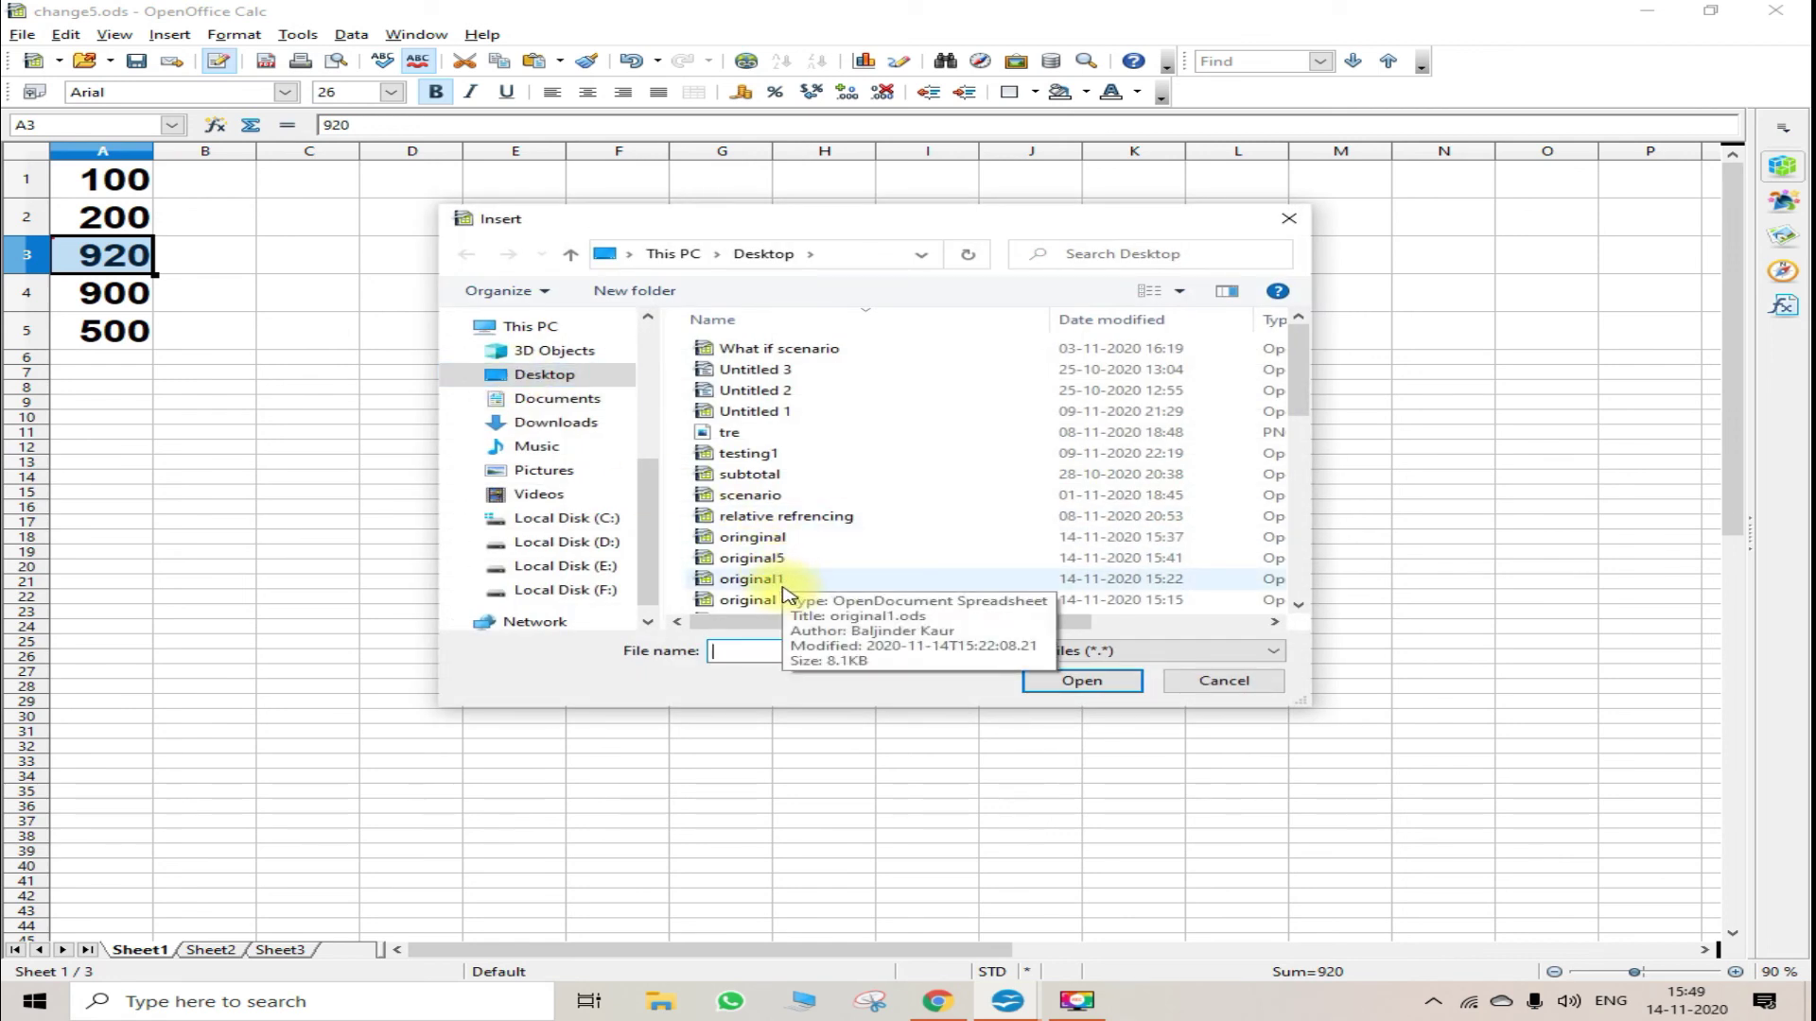
{"action": "left_click", "coordinate": [752, 558]}
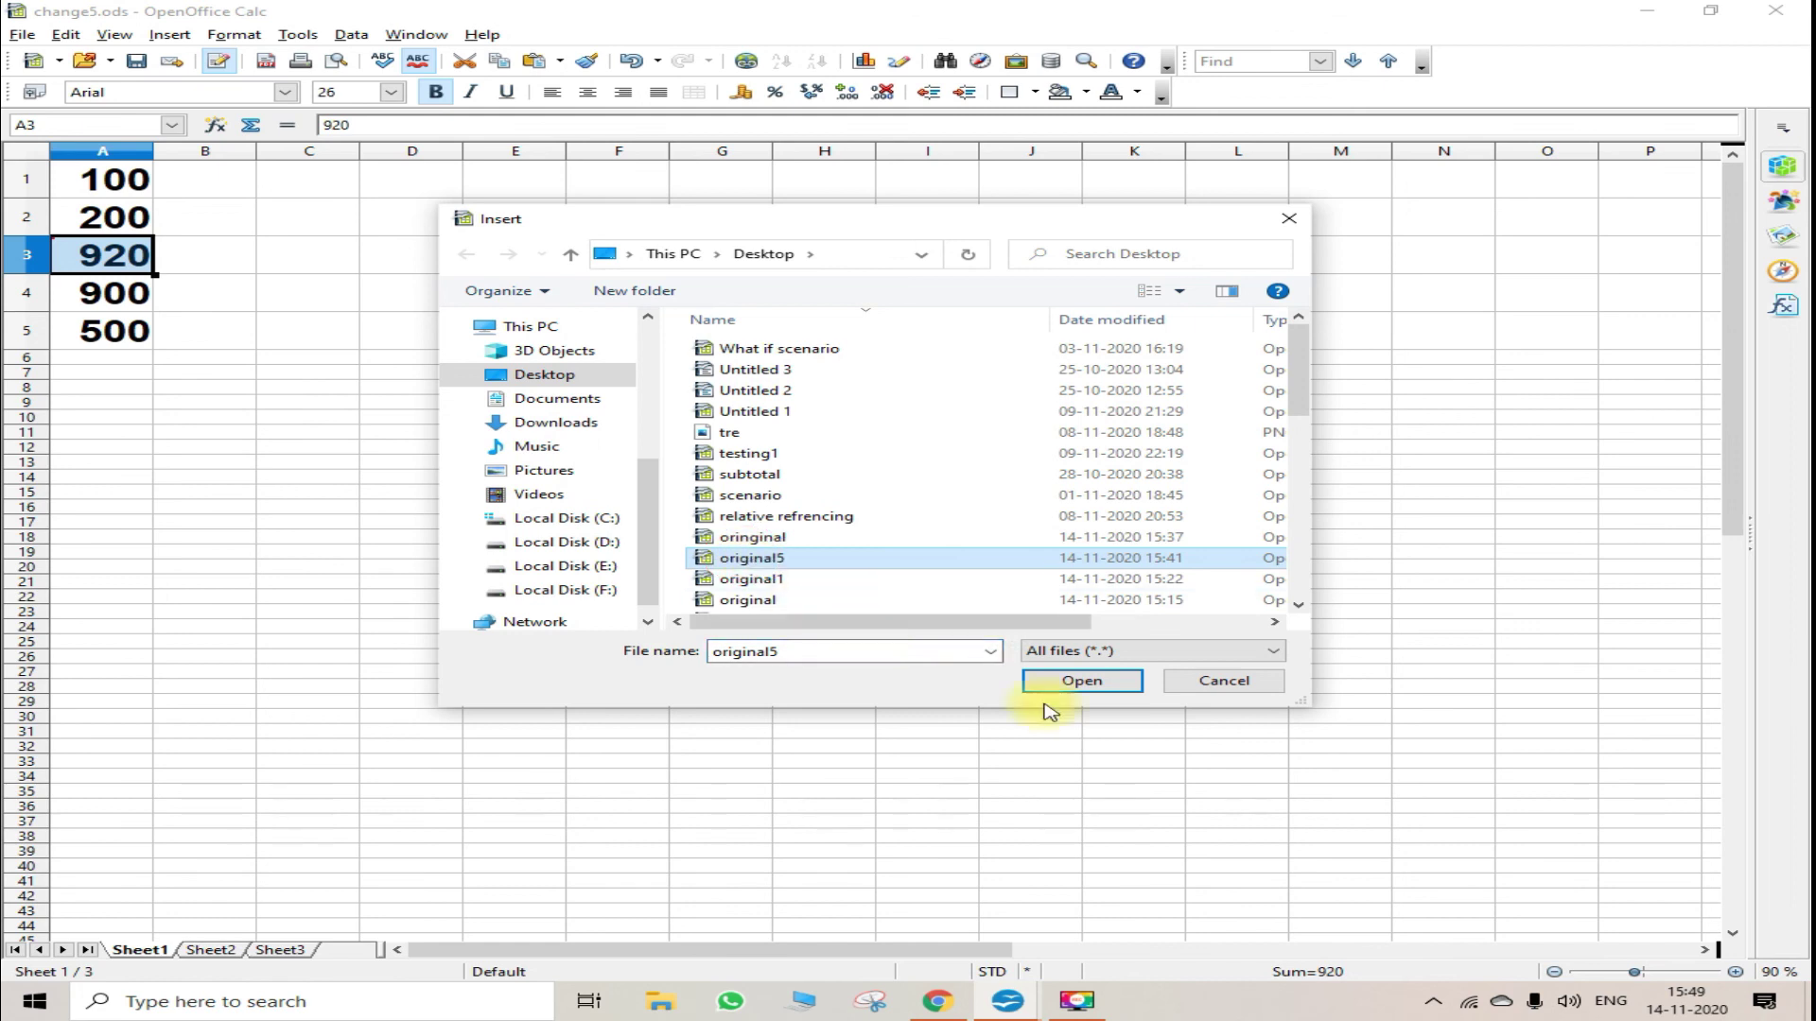
{"action": "left_click", "coordinate": [1078, 682]}
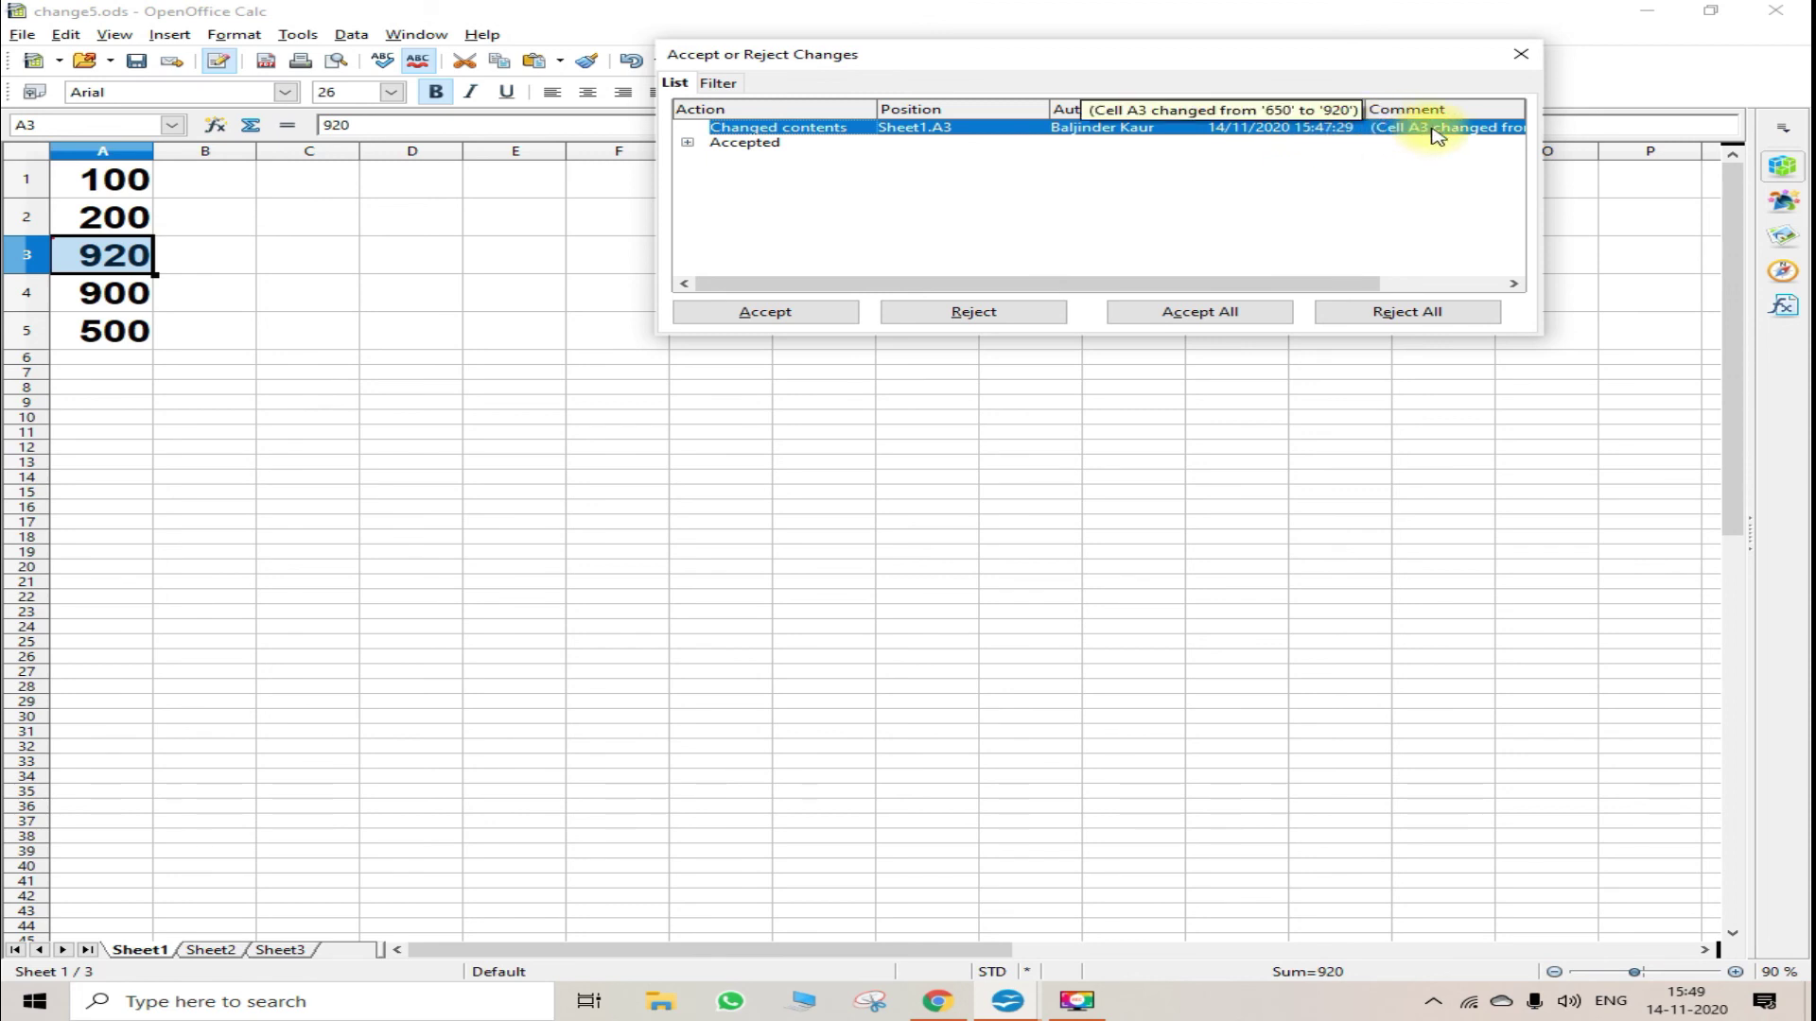
{"action": "left_click", "coordinate": [738, 313]}
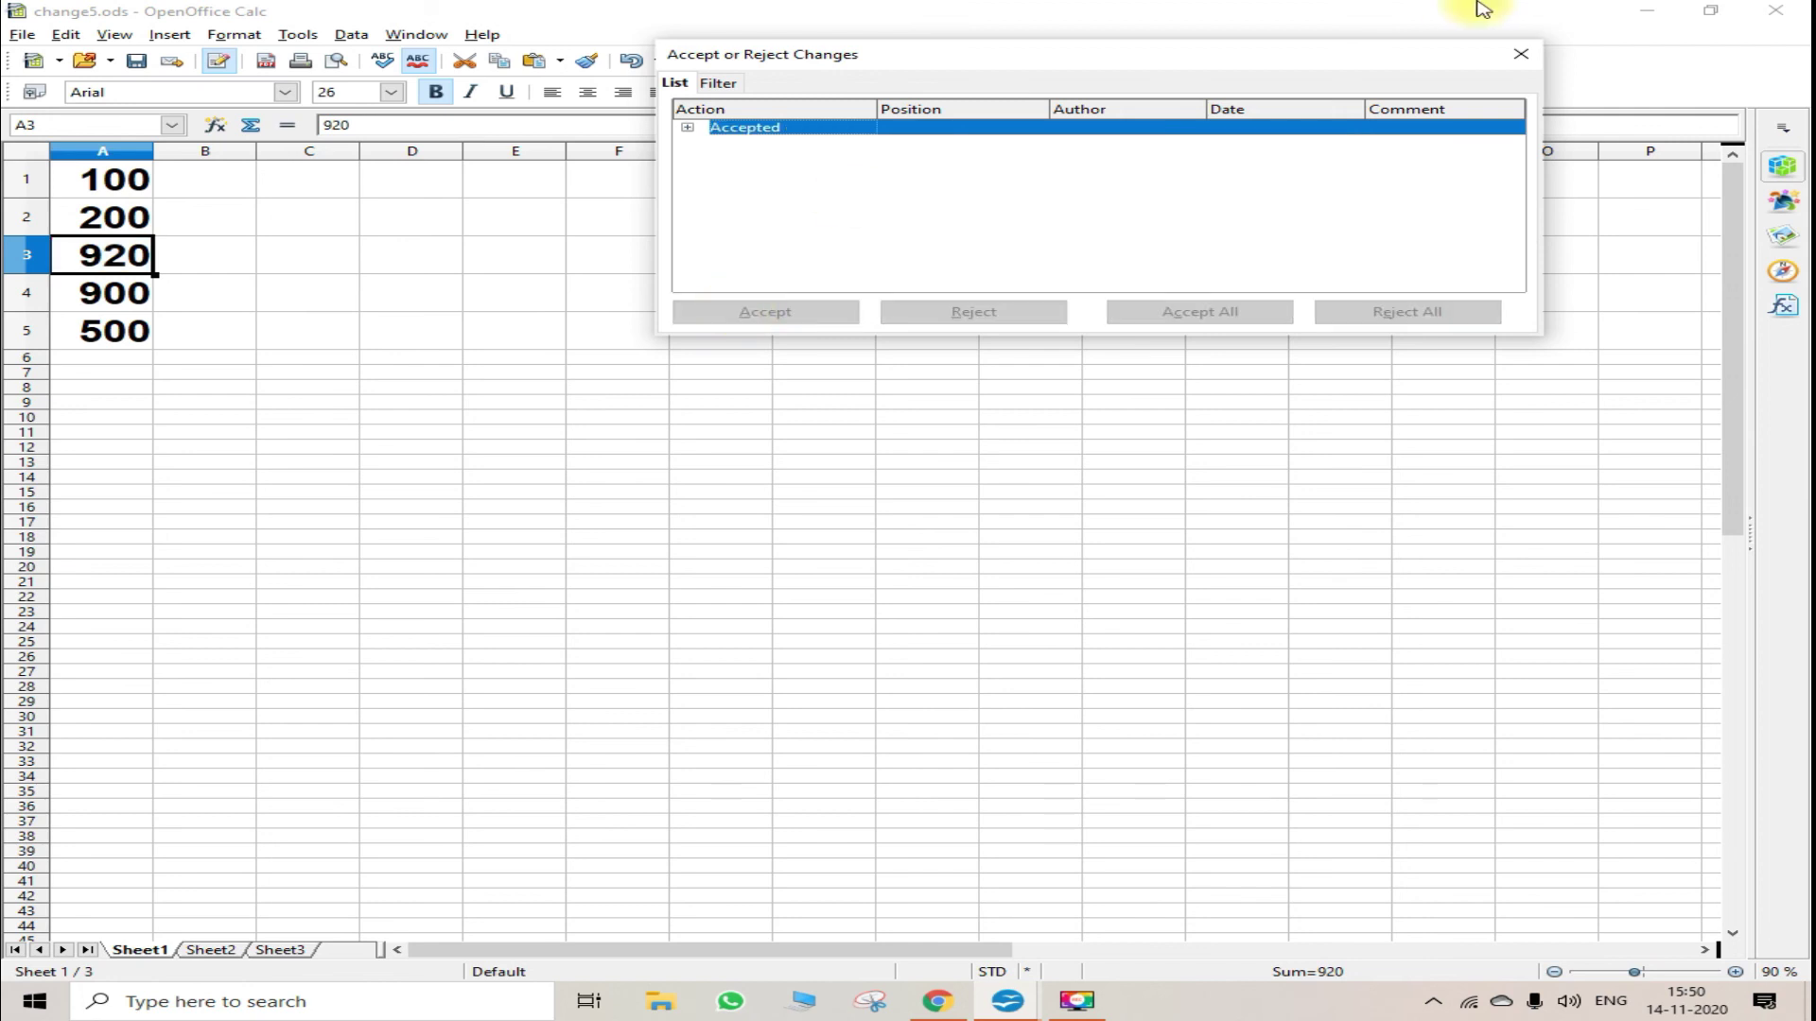